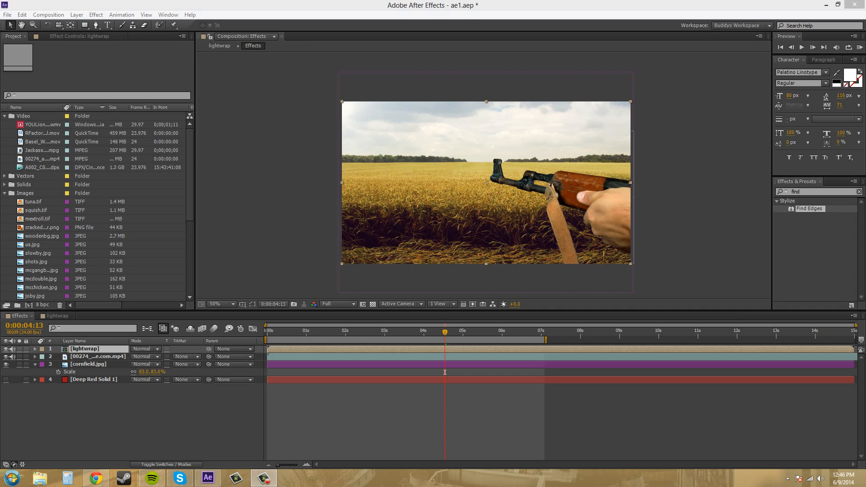
Step: Examine the keyed rifle's edges against the cornfield and the footage layer's Keylight and Matte Choker settings
left_click_drag(653, 204, 676, 187)
scroll(698, 198, "up", 1)
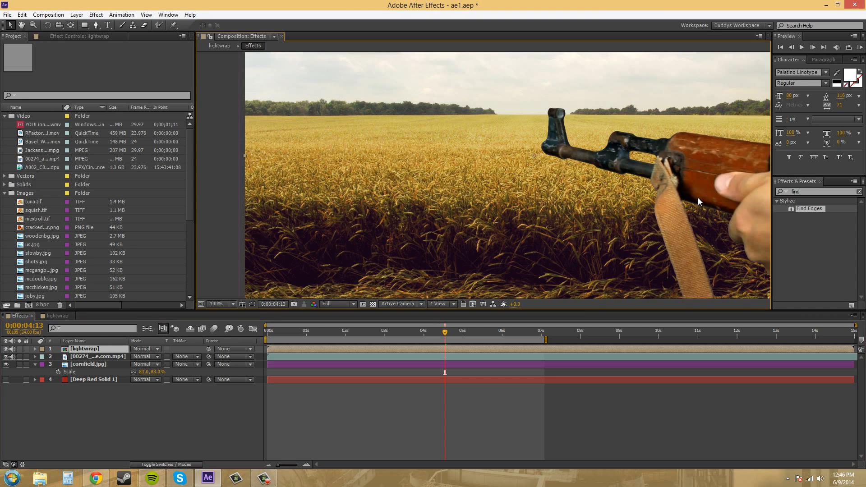
scroll(696, 199, "down", 1)
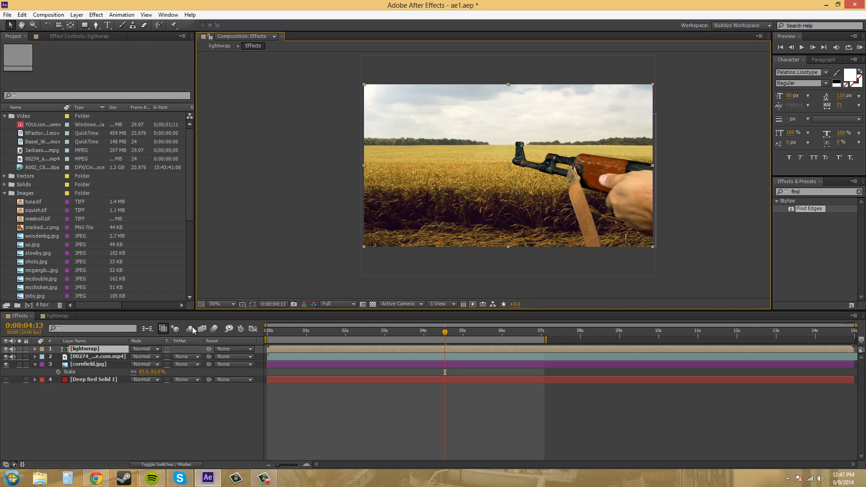
left_click(100, 356)
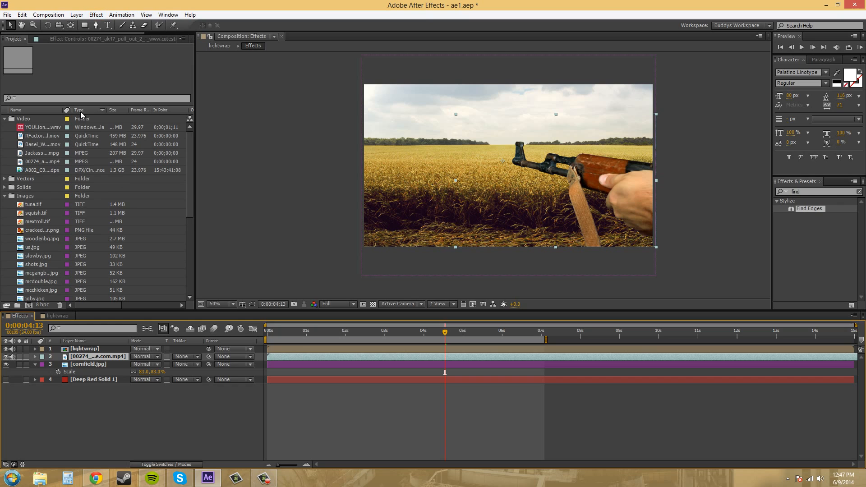
left_click(103, 39)
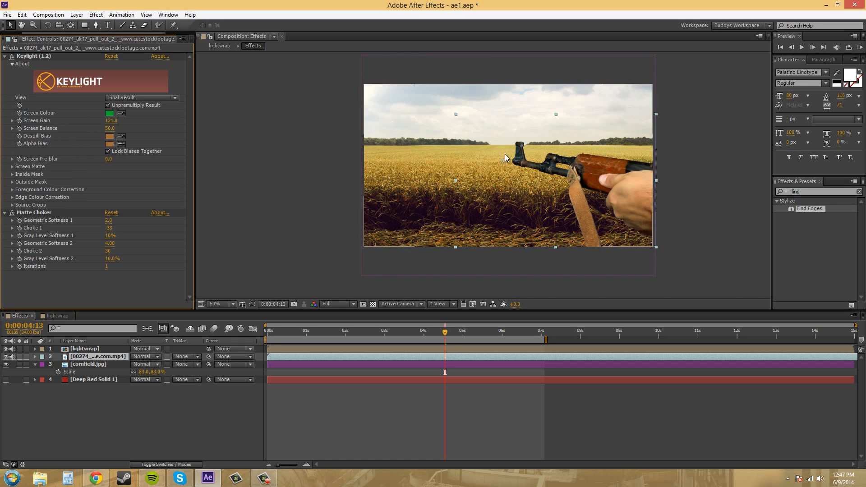
scroll(682, 207, "up", 1)
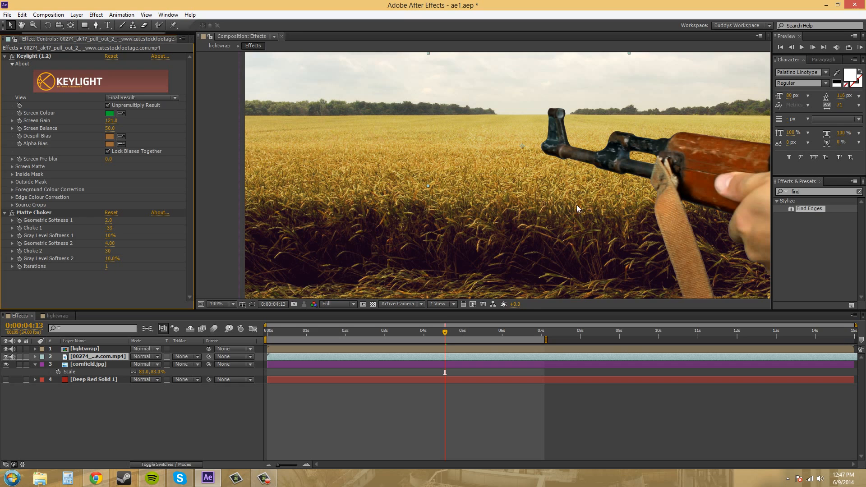
scroll(480, 157, "up", 1)
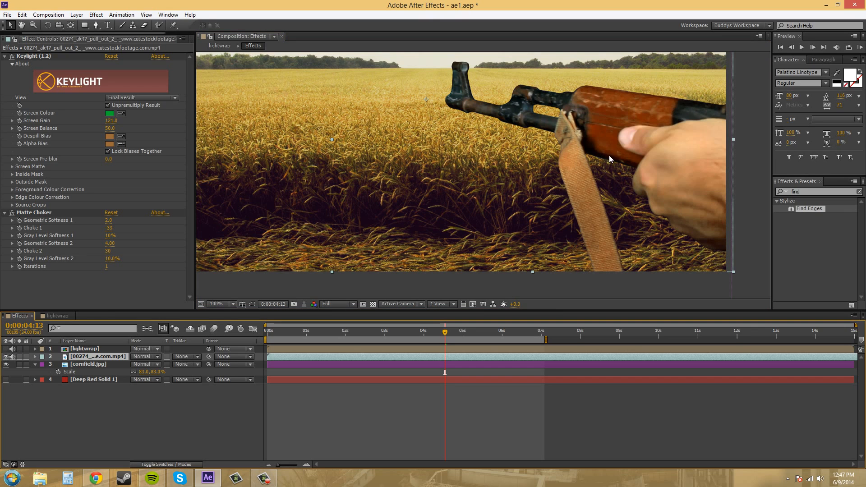
left_click_drag(513, 147, 488, 167)
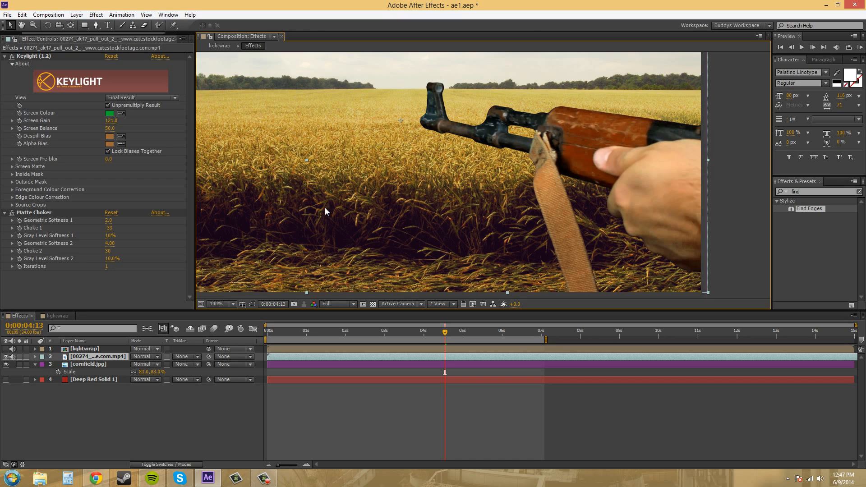
scroll(382, 146, "down", 2)
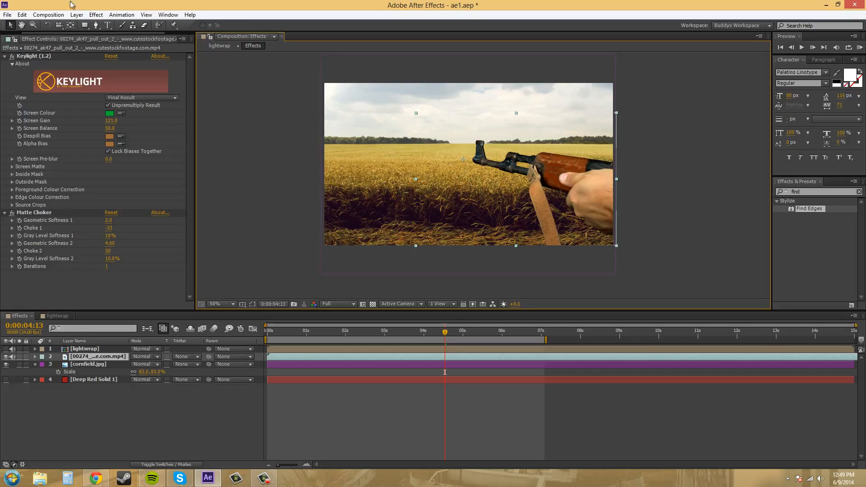
Step: Duplicate the rifle footage layer twice
left_click(101, 392)
left_click(91, 357)
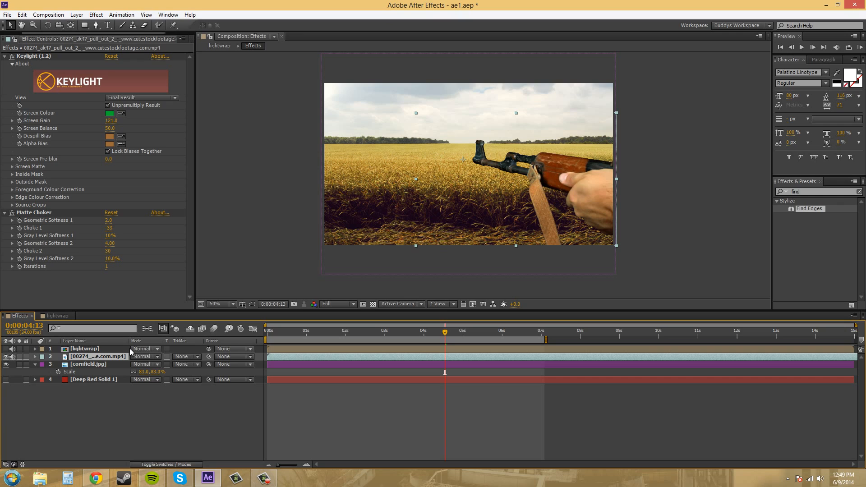
key("ctrl+d")
key("ctrl+d")
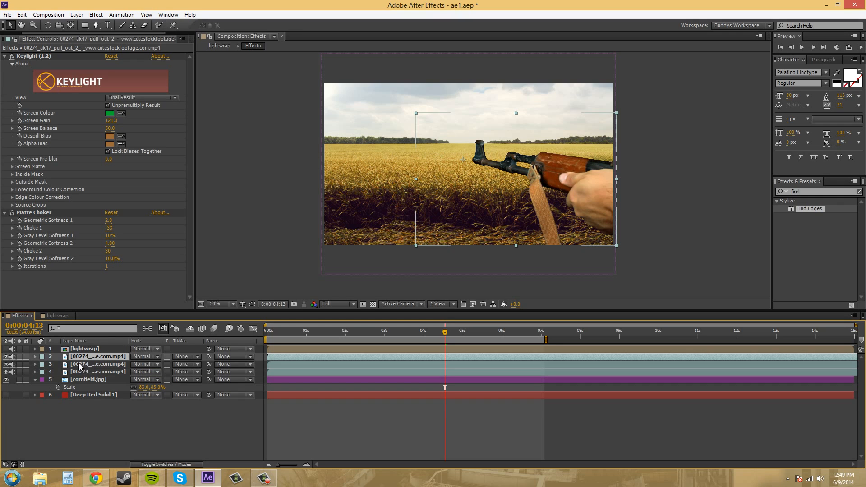
Step: Mark the lightwrap layer as shy and hide shy layers in the timeline
left_click(81, 350)
left_click(90, 356)
left_click(172, 465)
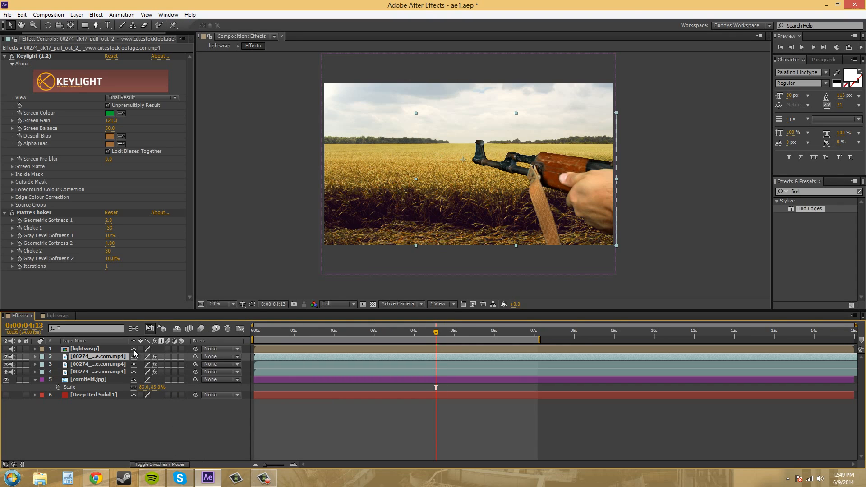
left_click(134, 350)
left_click(177, 328)
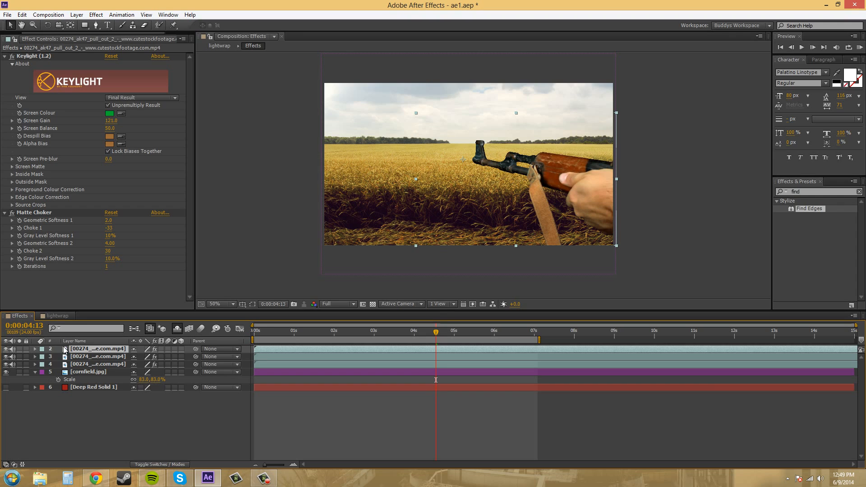
Step: Rename the middle copy of the rifle footage layer to wrap1
left_click(82, 437)
left_click(91, 357)
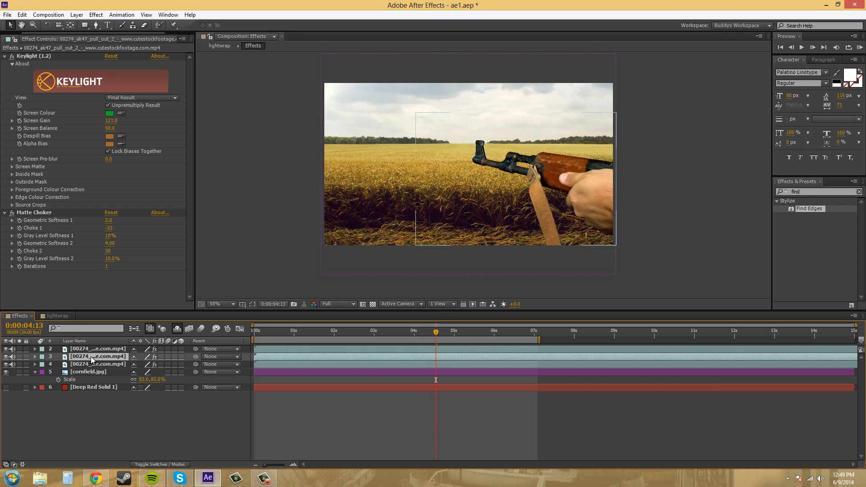
left_click(92, 350)
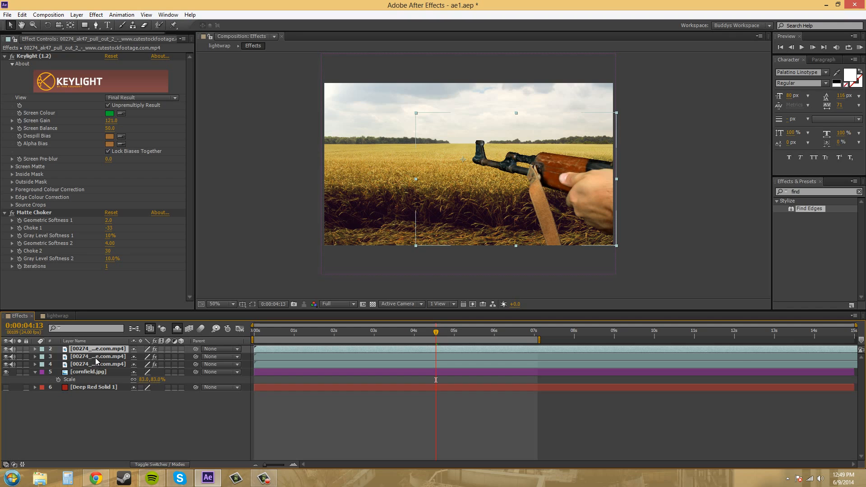
left_click(96, 358)
key("Return")
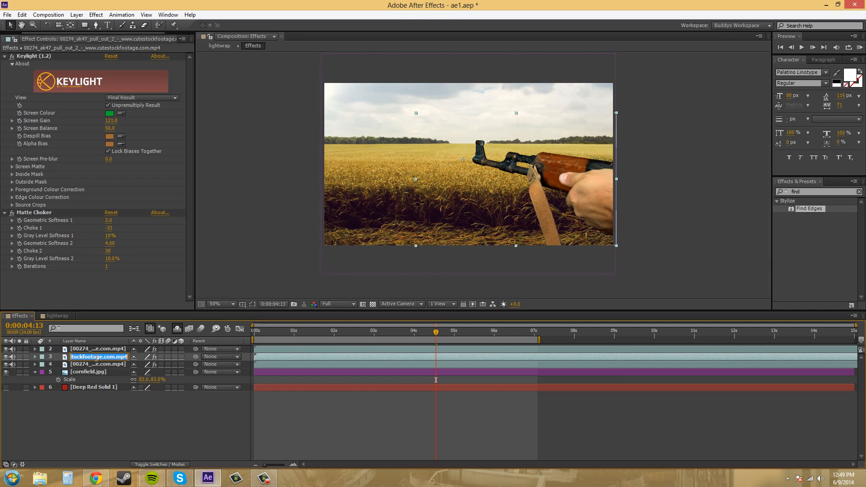
type("wrap1")
key("Return")
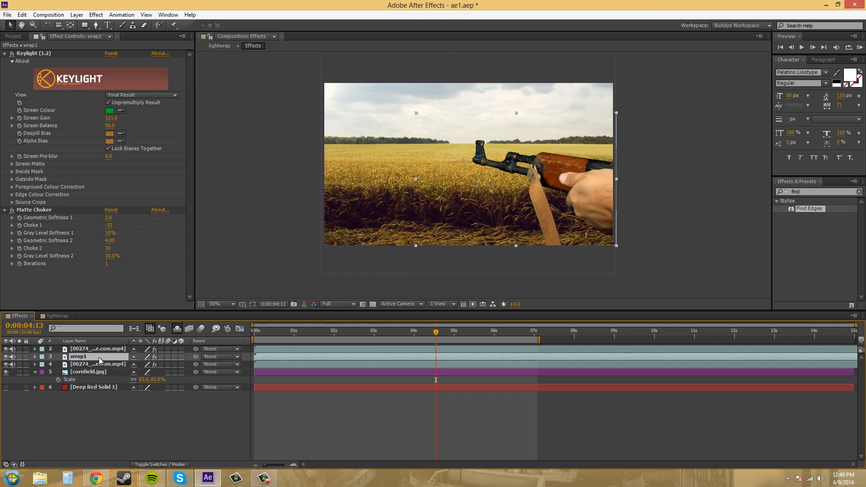
Step: Rename the uppermost copy of the rifle footage layer to wrapblur
left_click(102, 353)
key("Return")
type("wrap")
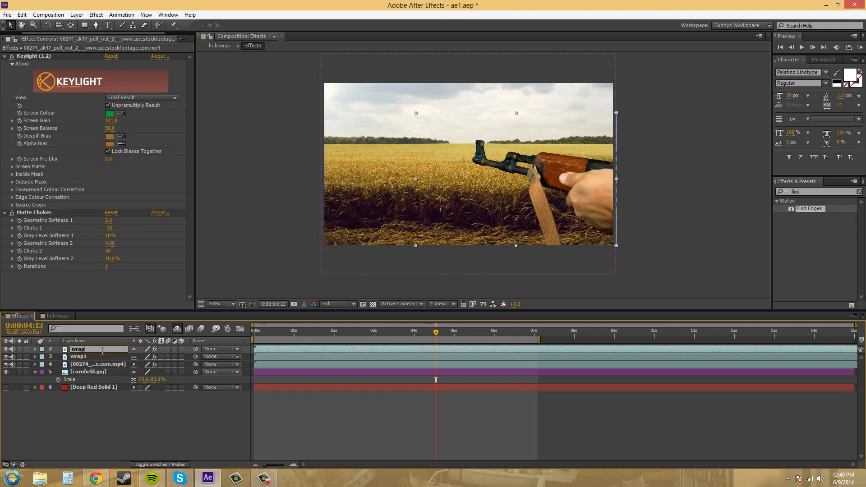
type("blur")
key("Return")
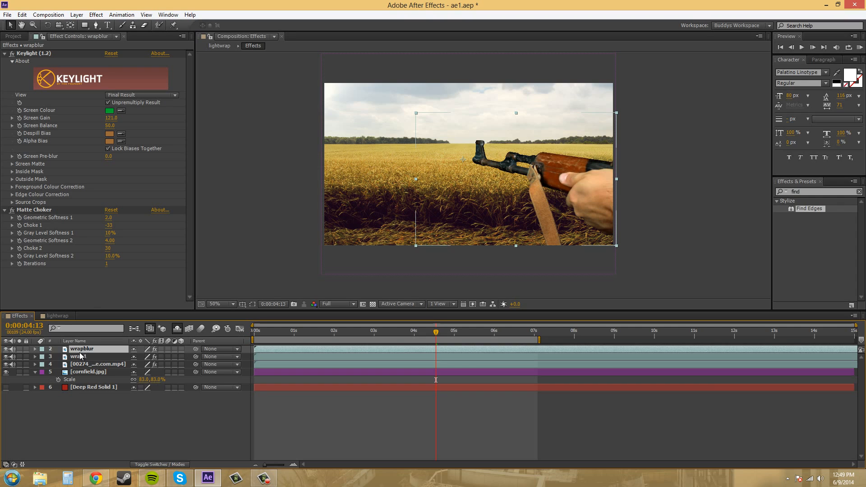
Step: Turn off the visibility of the wrap1 layer and the original rifle footage layer
left_click(6, 356)
left_click(5, 364)
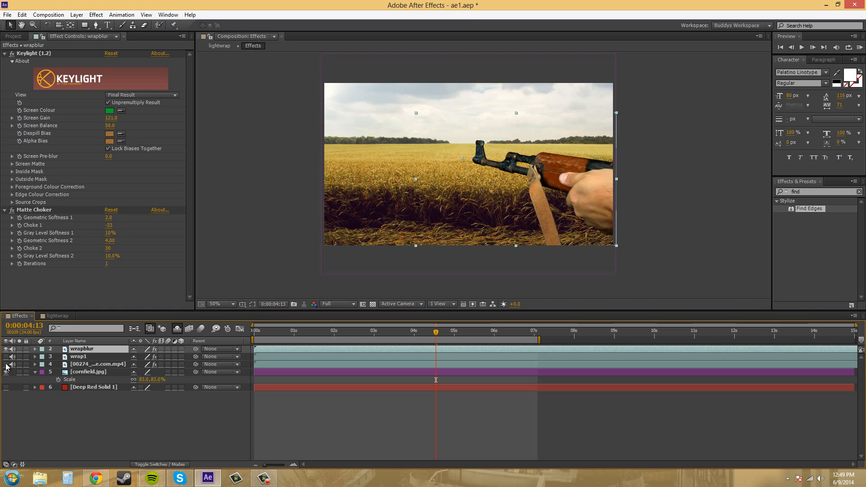
scroll(573, 176, "up", 1)
left_click_drag(538, 215, 446, 194)
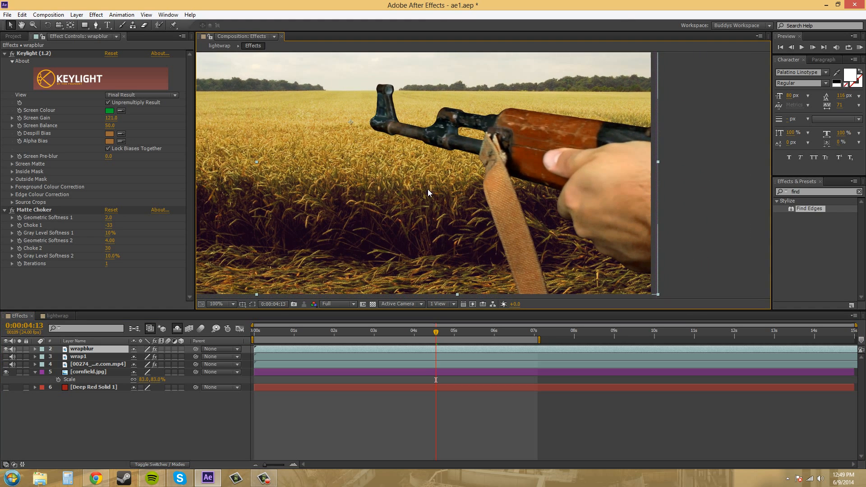
Step: Collapse the existing effects on the wrapblur layer and add a Gaussian Blur effect below them
left_click(4, 54)
left_click(4, 61)
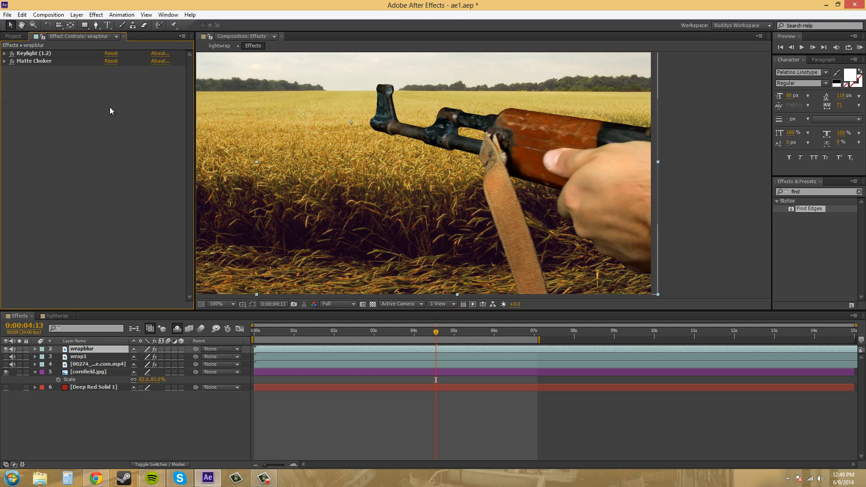
left_click(815, 193)
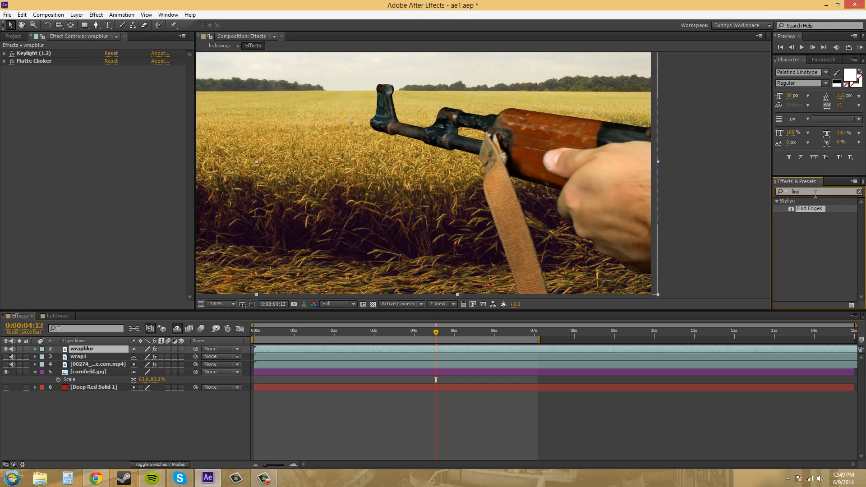
key("BackSpace")
key("BackSpace")
key("BackSpace")
key("BackSpace")
type("gaus")
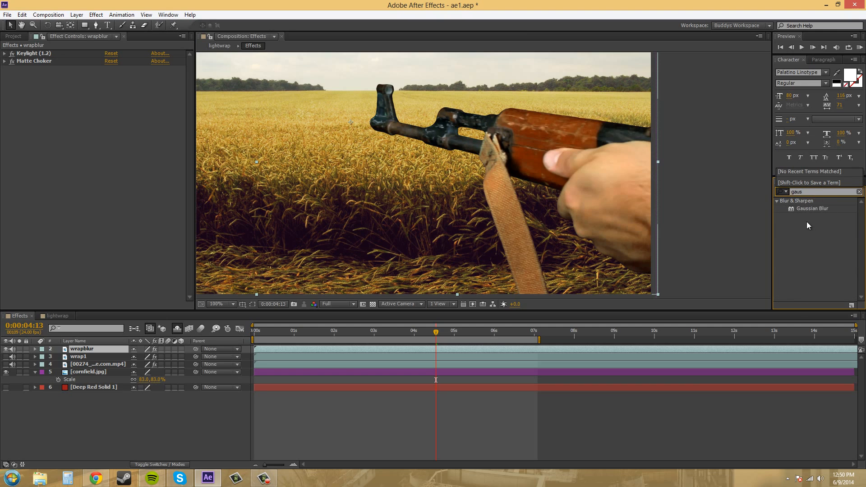
left_click_drag(809, 209, 111, 131)
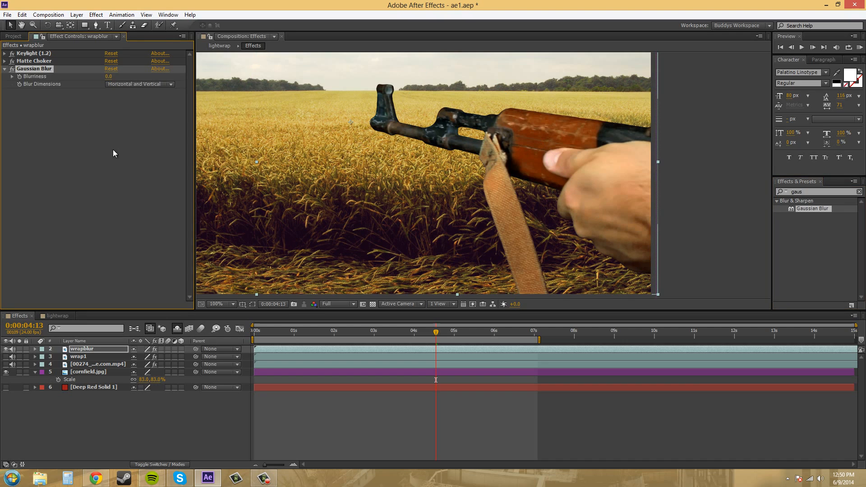
Step: Set the Gaussian Blur's Blurriness on the wrapblur layer to 5
left_click(110, 77)
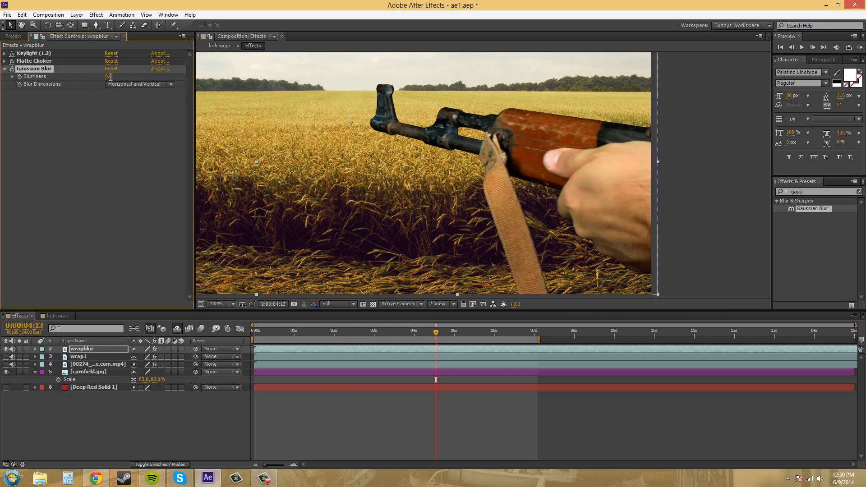
left_click(132, 132)
left_click(109, 78)
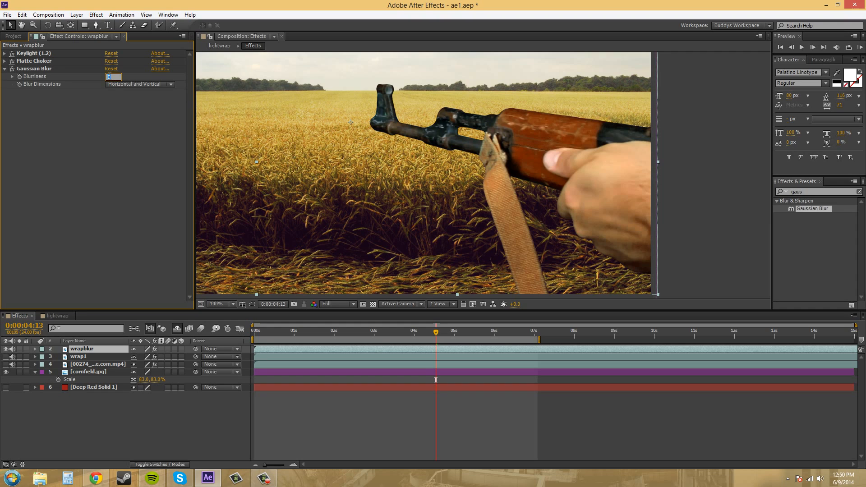
type("5")
key("Return")
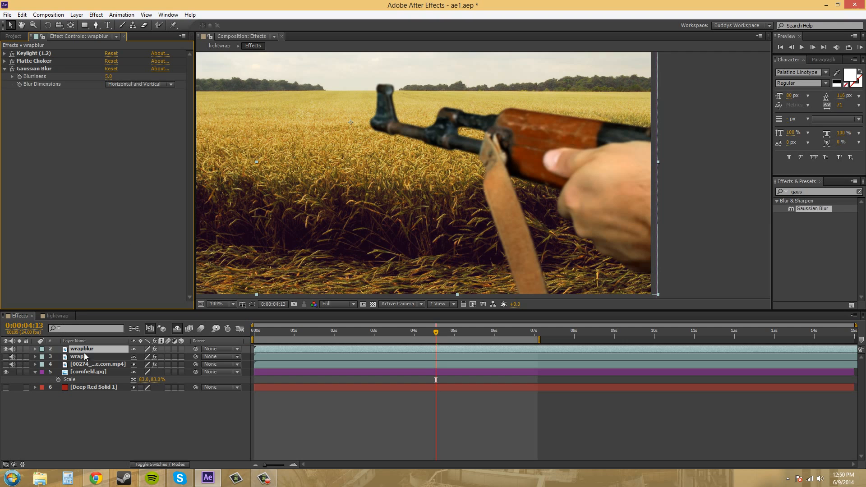
Step: Make the wrap1 layer visible and set its track matte to Alpha Inverted Matte "wrapblur"
left_click(6, 356)
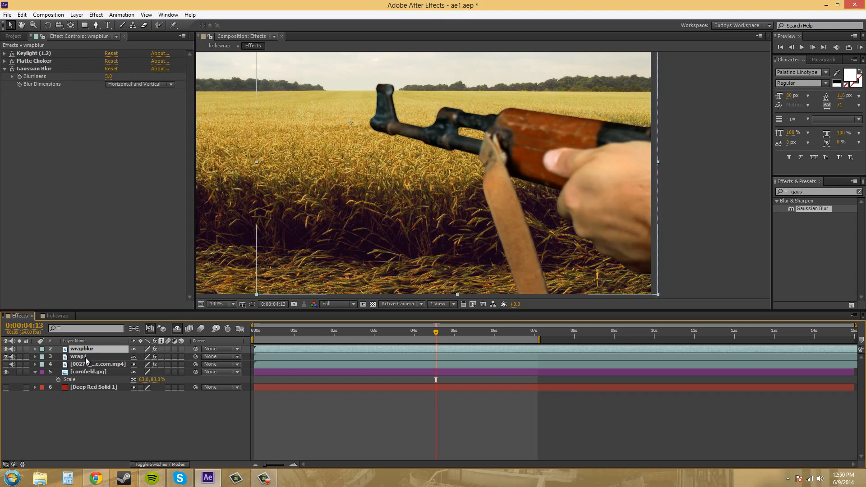
left_click(85, 357)
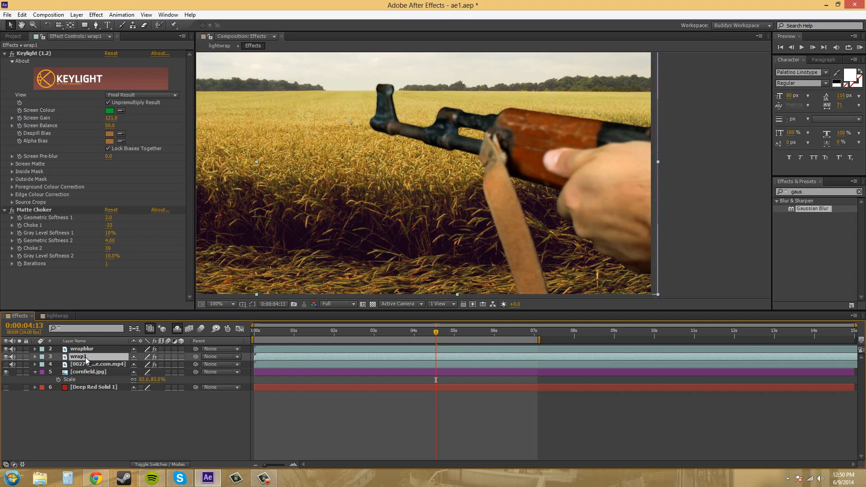
left_click(162, 465)
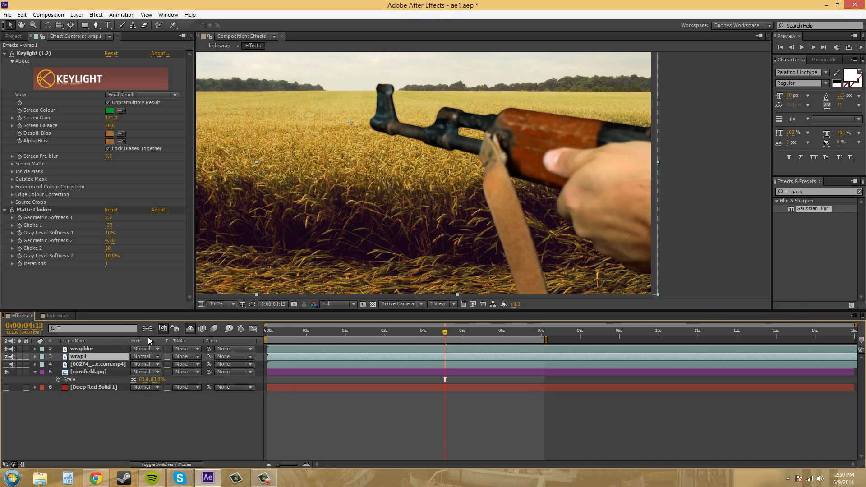
left_click(178, 356)
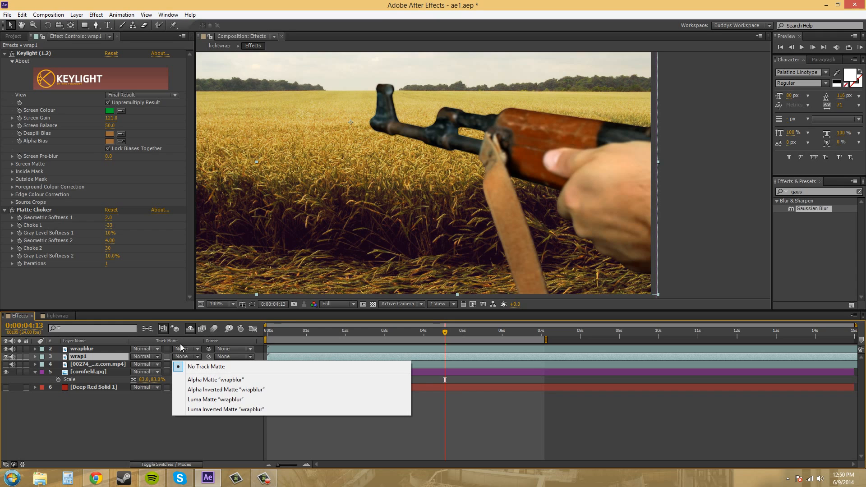
left_click(232, 391)
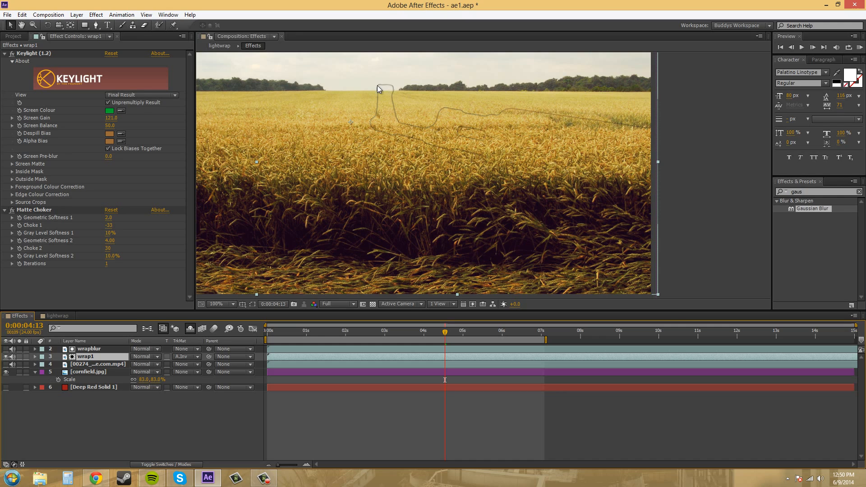
Step: Examine the thin rifle outline produced by the inverted matte against the cornfield
scroll(567, 188, "up", 1)
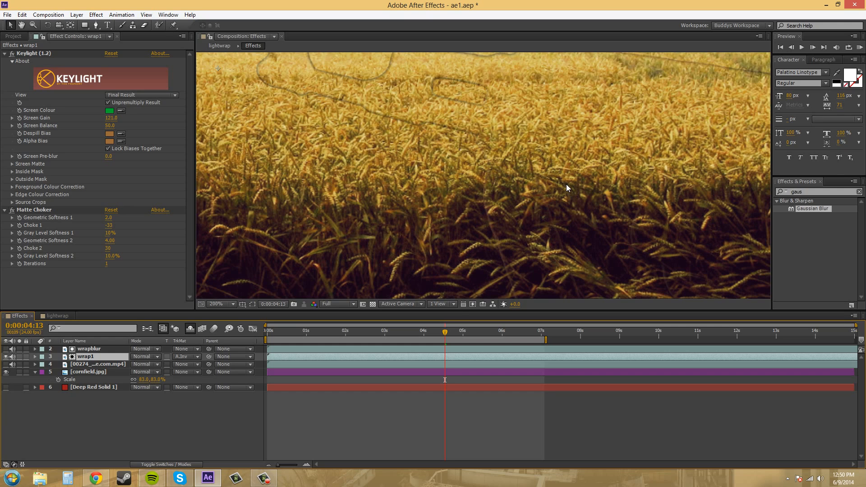
left_click_drag(569, 186, 424, 241)
left_click_drag(416, 120, 405, 160)
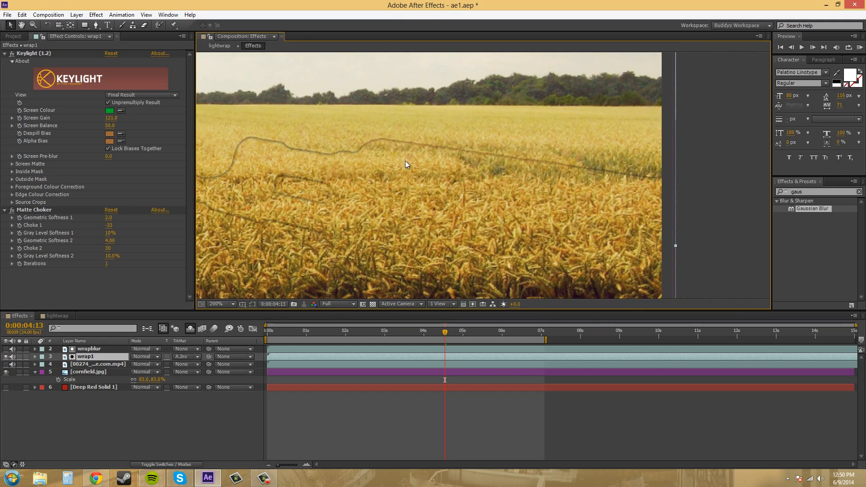
scroll(303, 150, "up", 1)
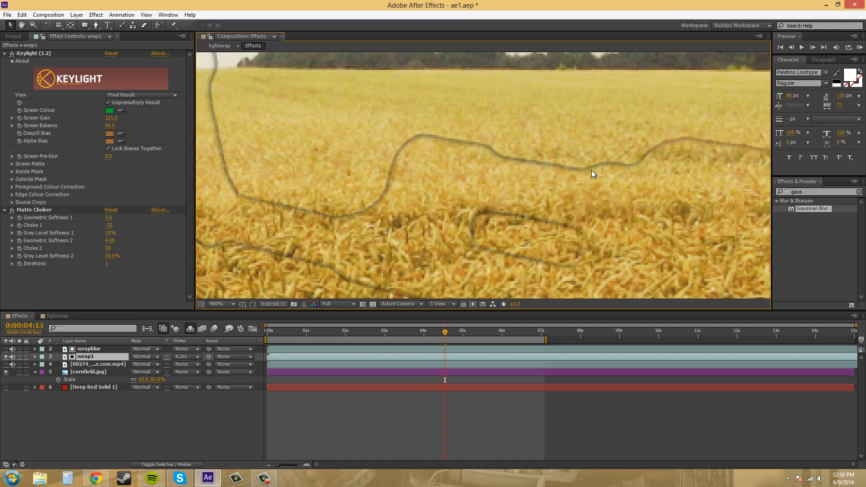
scroll(633, 189, "down", 1)
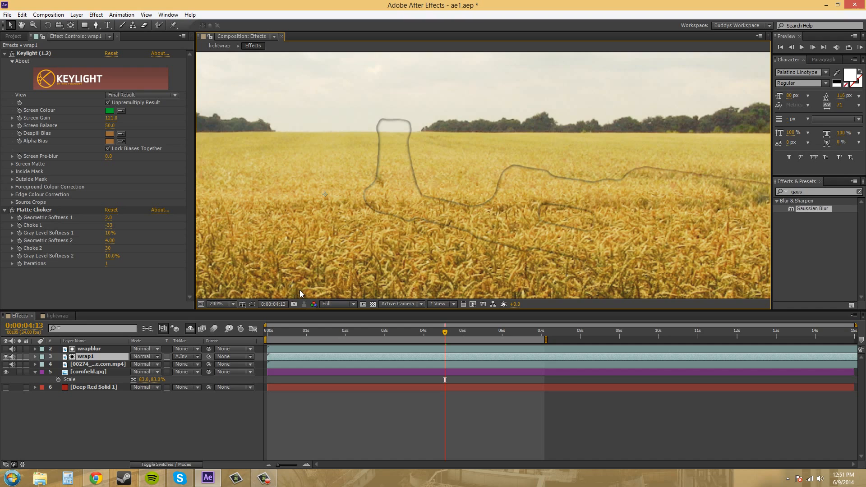
Step: Pre-compose the wrapblur and wrap1 layers into a new composition named lightwrap1, and close the old lightwrap composition's timeline
left_click(83, 350, "ctrl")
right_click(91, 352)
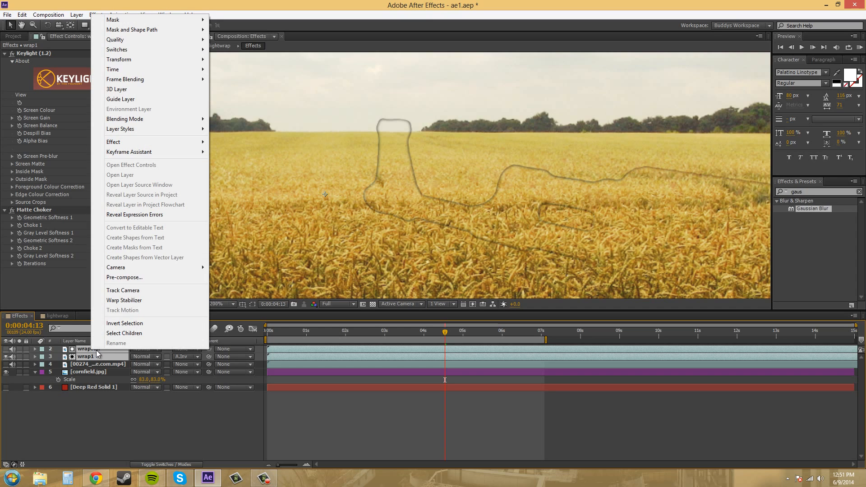
left_click(131, 278)
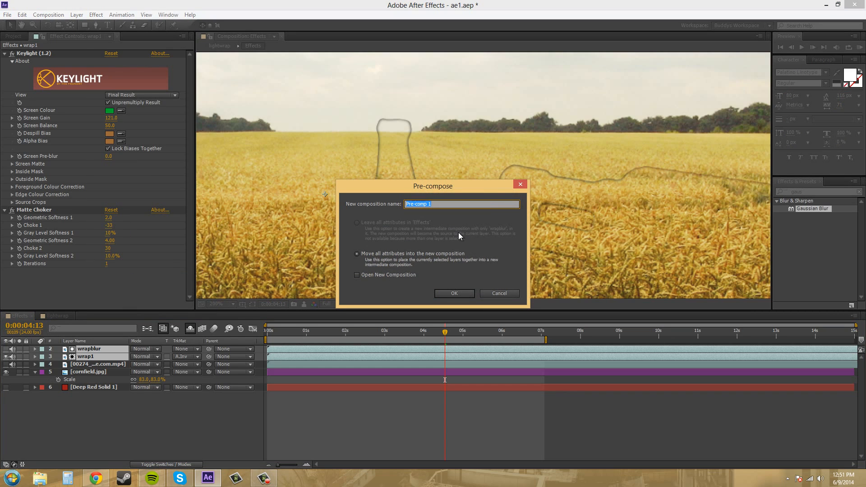
type("lightwrap1")
left_click(455, 293)
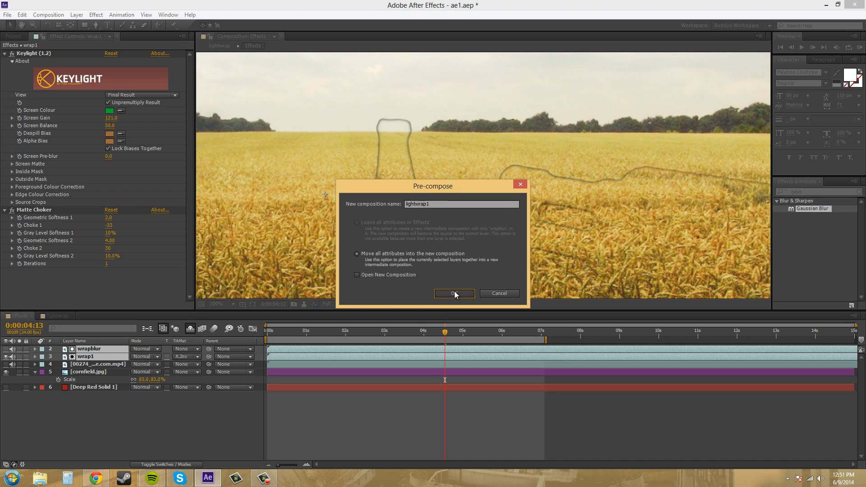
left_click(60, 315)
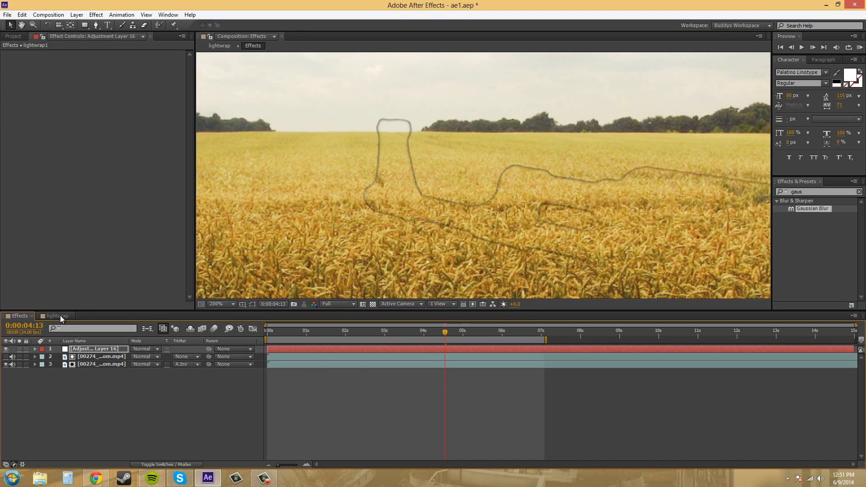
left_click(72, 316)
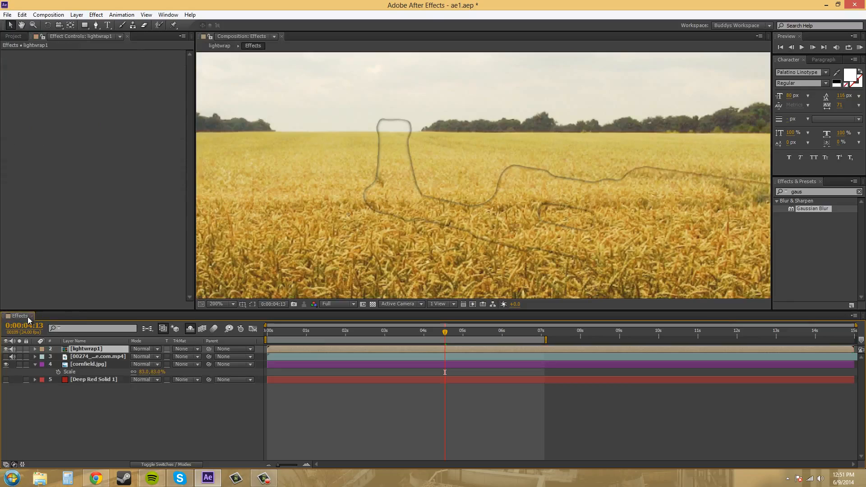
Step: Open the lightwrap1 composition and add a new adjustment layer above wrapblur and wrap1
double_click(86, 349)
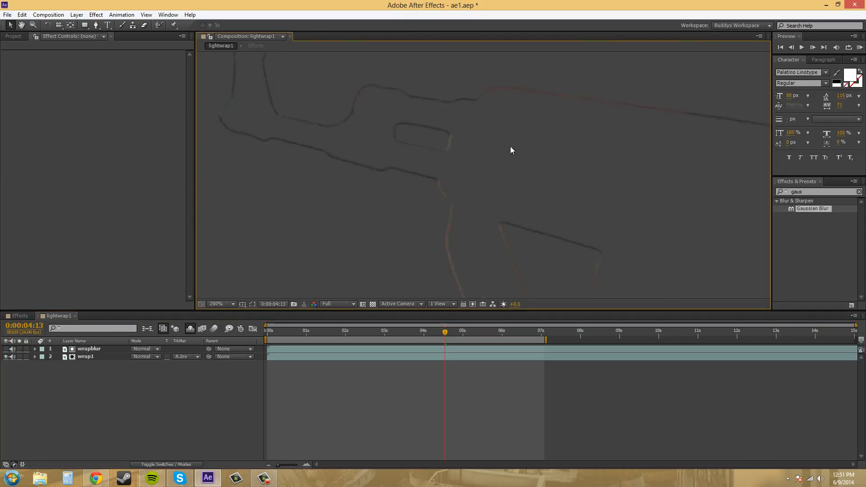
key("comma")
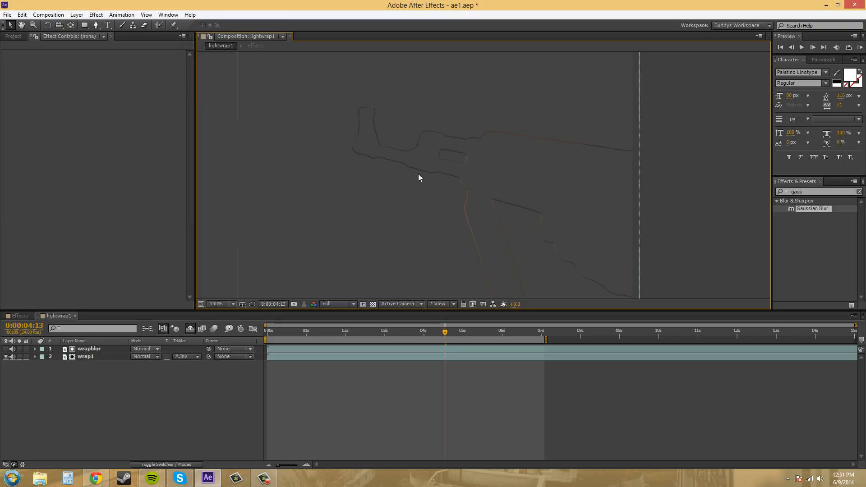
left_click(77, 14)
mouse_move(84, 27)
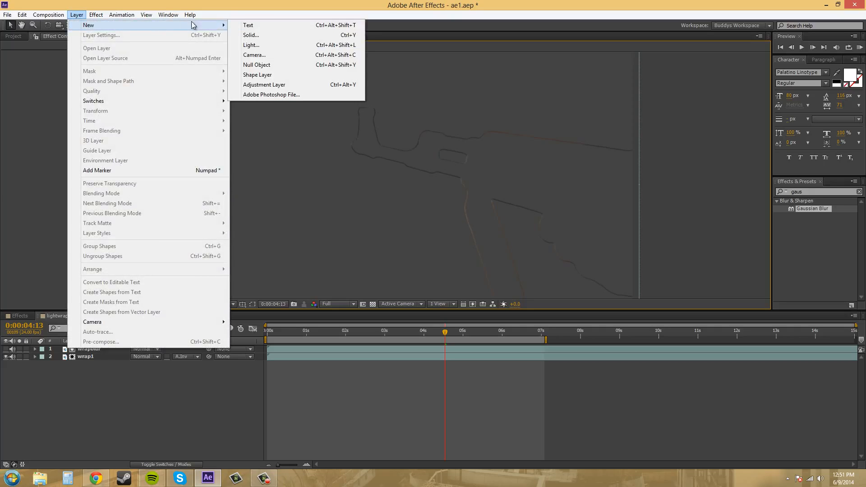
left_click(263, 85)
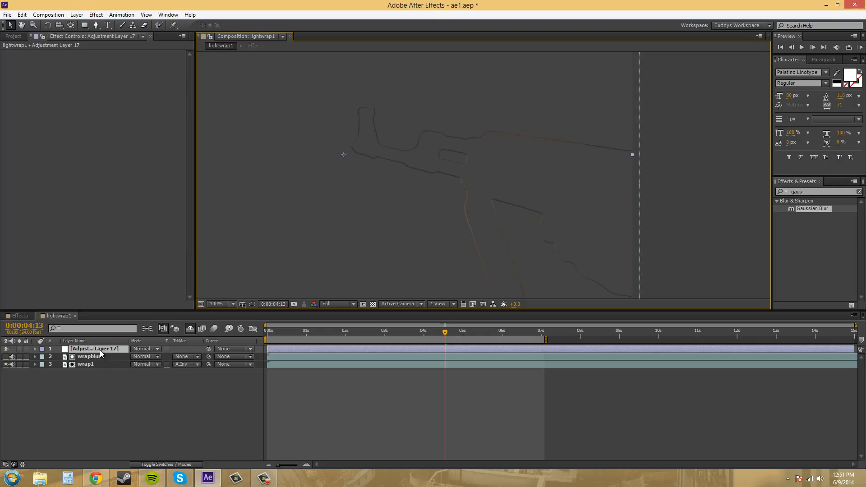
Step: Apply a Hue/Saturation effect to the adjustment layer and raise its Master Lightness to 30
left_click(817, 193)
right_click(54, 186)
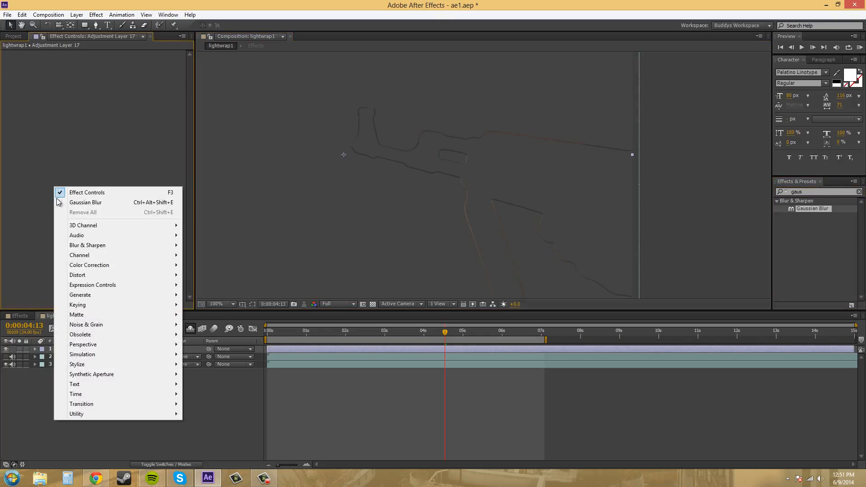
mouse_move(82, 276)
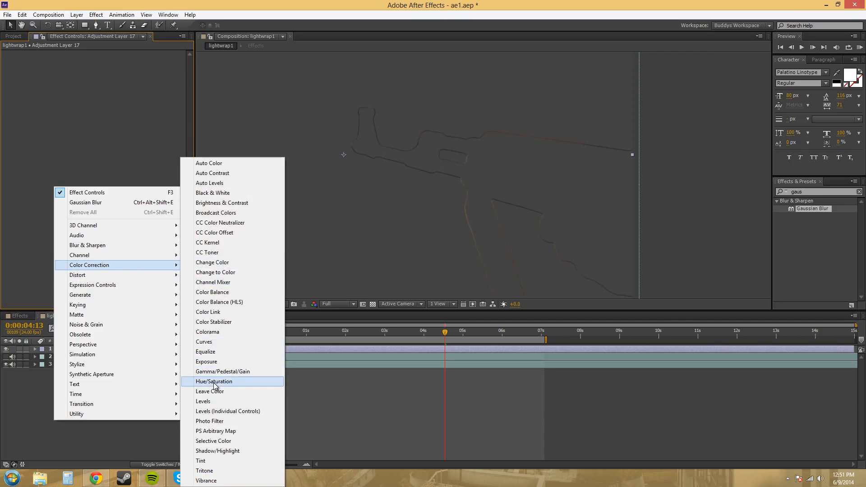
left_click(213, 382)
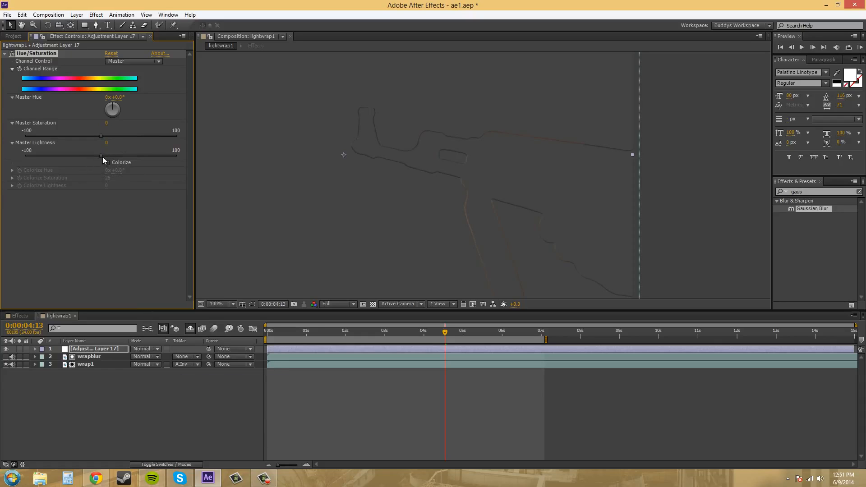
left_click_drag(102, 156, 114, 156)
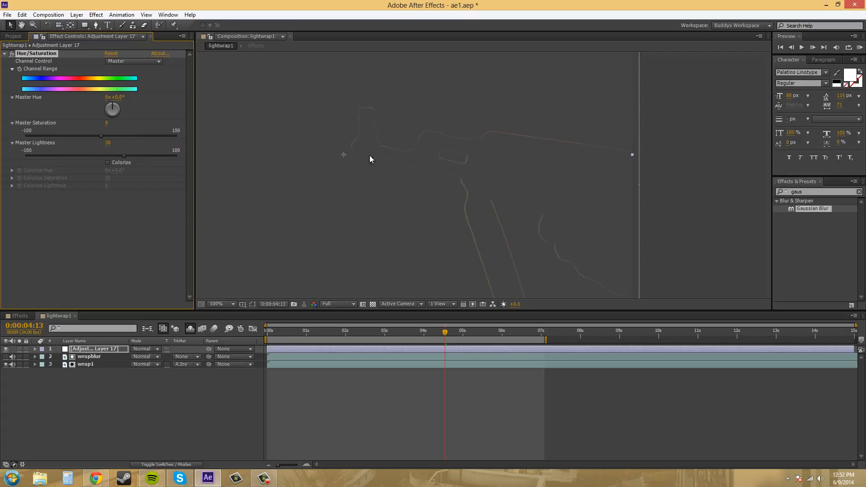
Step: Return to the Effects composition and make the keyed rifle footage layer visible beneath lightwrap1
left_click(17, 317)
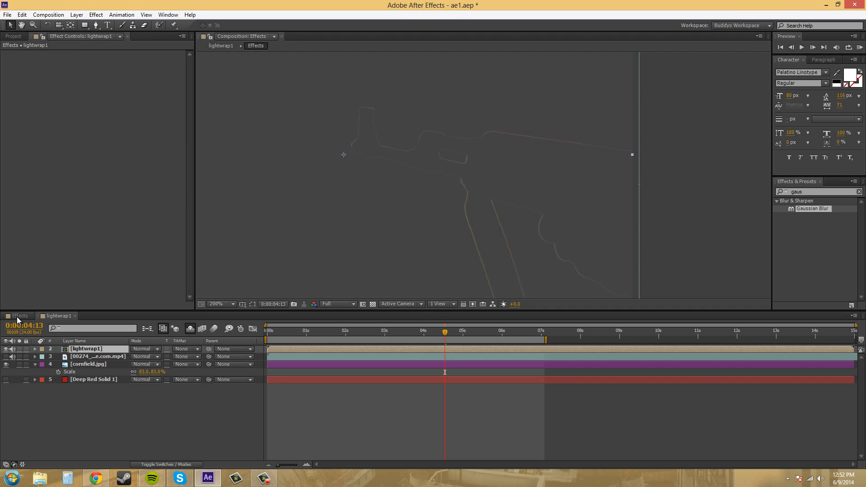
left_click_drag(602, 208, 545, 137)
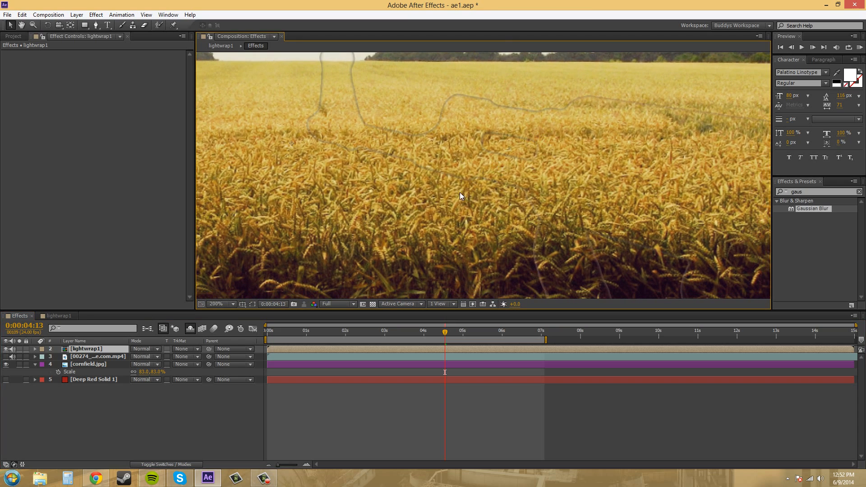
left_click(3, 355)
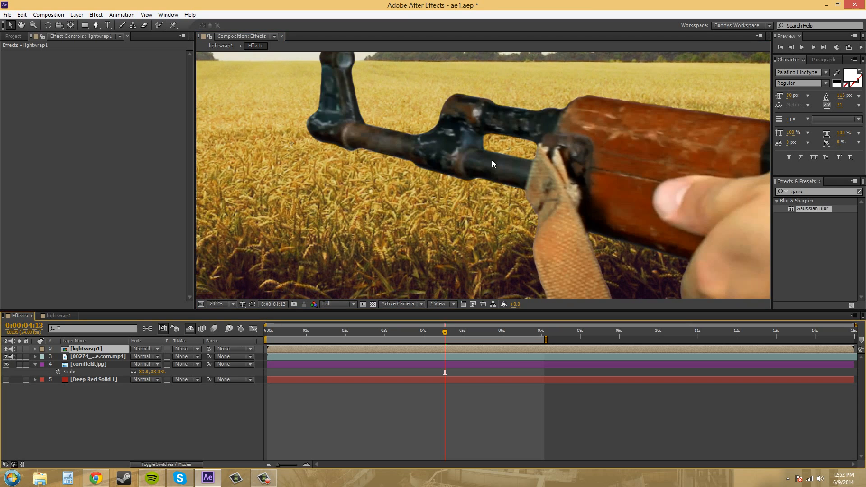
Step: Set the lightwrap1 layer's blending mode to Add
left_click(90, 357)
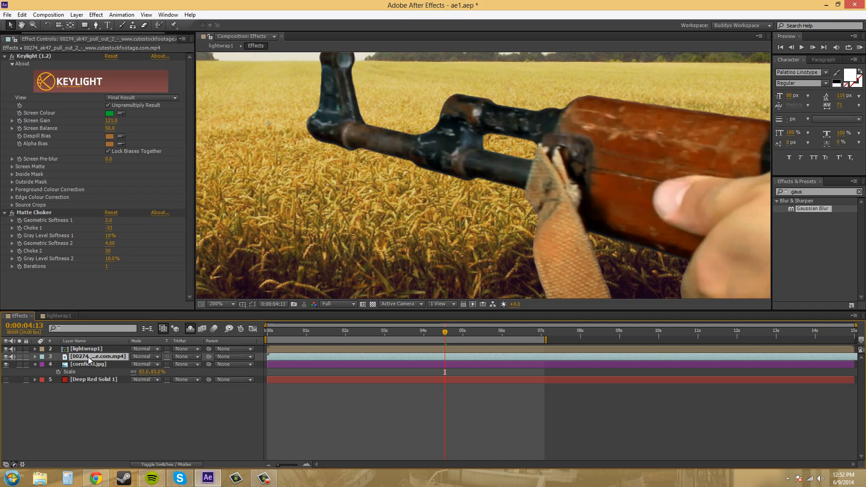
left_click(77, 350)
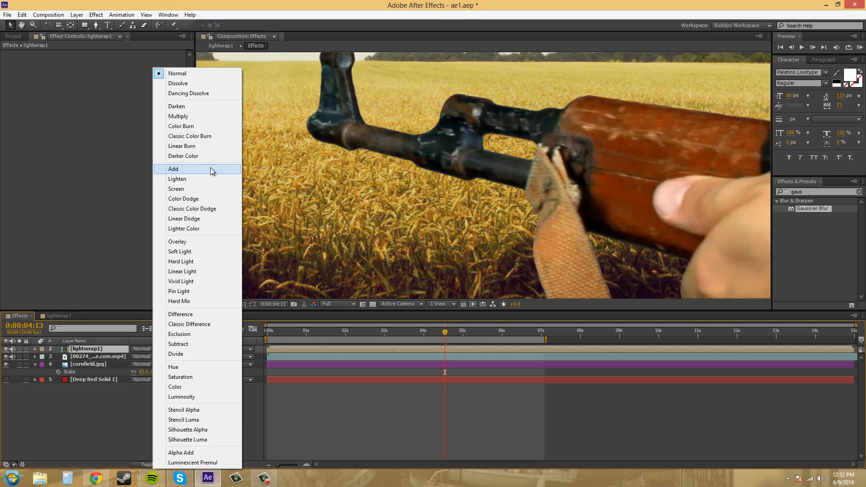
left_click(190, 171)
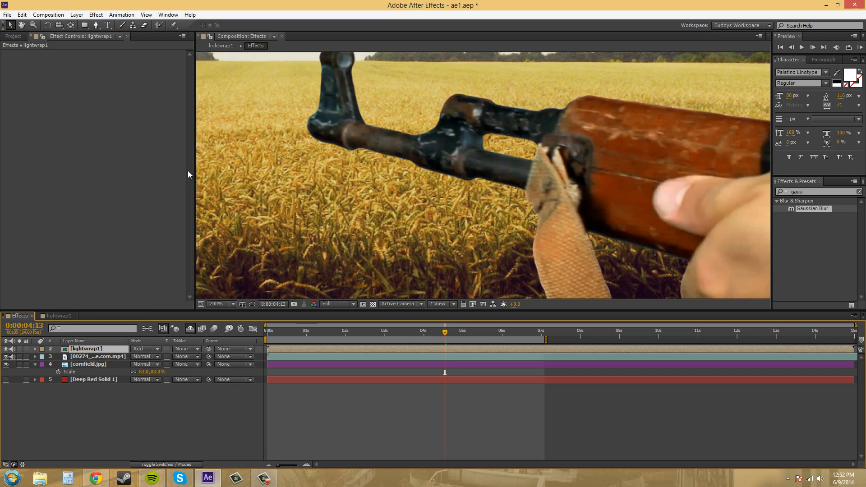
Step: Compare the edges of the rifle, strap and hand with the lightwrap1 layer shown and hidden, both close up and at 100%
left_click(6, 350)
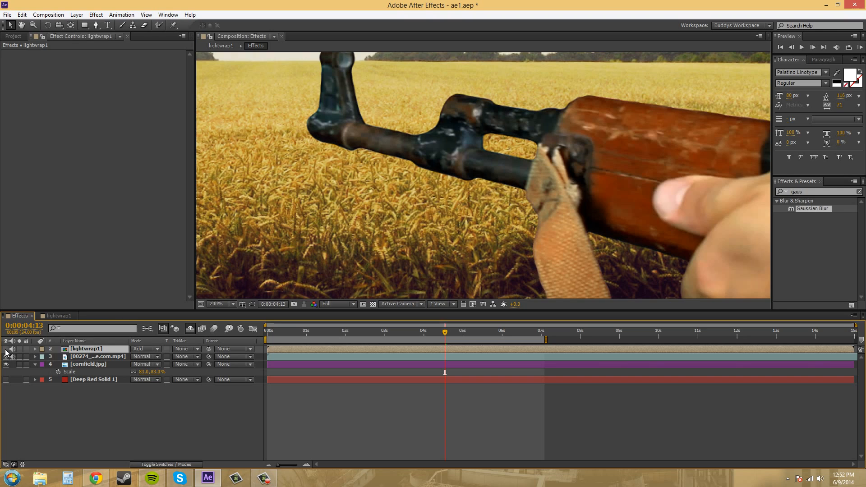
left_click(6, 350)
left_click(6, 349)
left_click(5, 350)
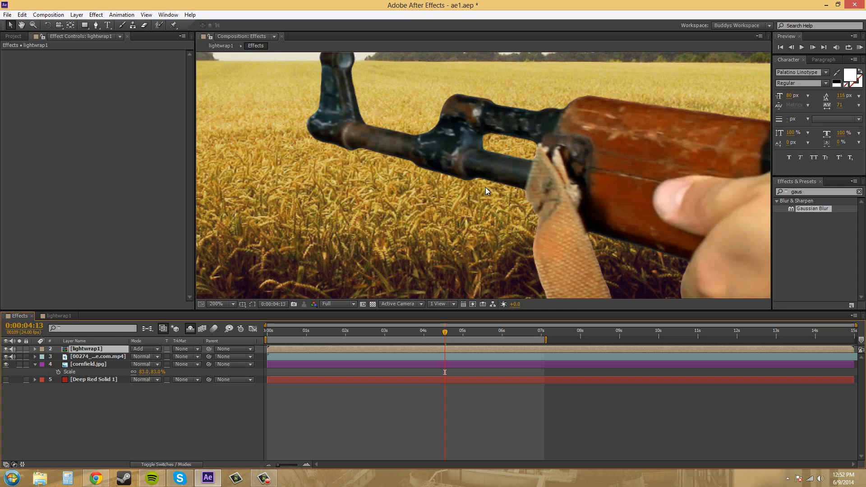
scroll(498, 205, "down", 4)
scroll(550, 220, "up", 3)
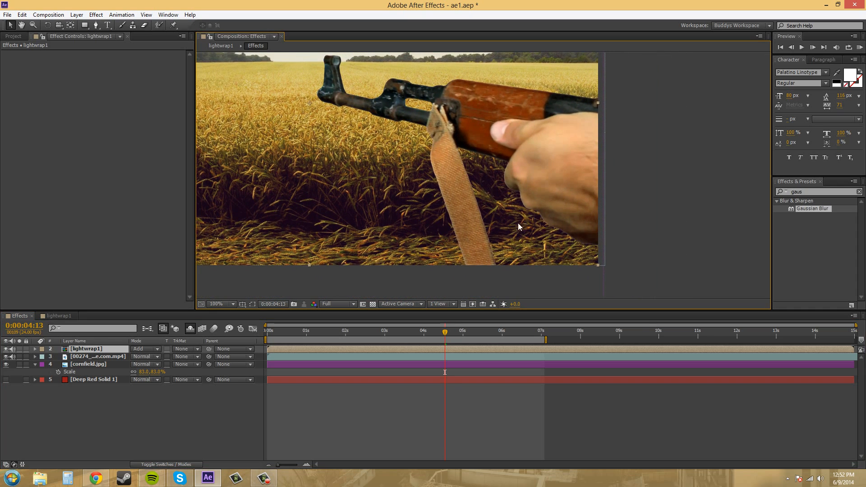
scroll(473, 254, "up", 2)
left_click_drag(515, 220, 468, 174)
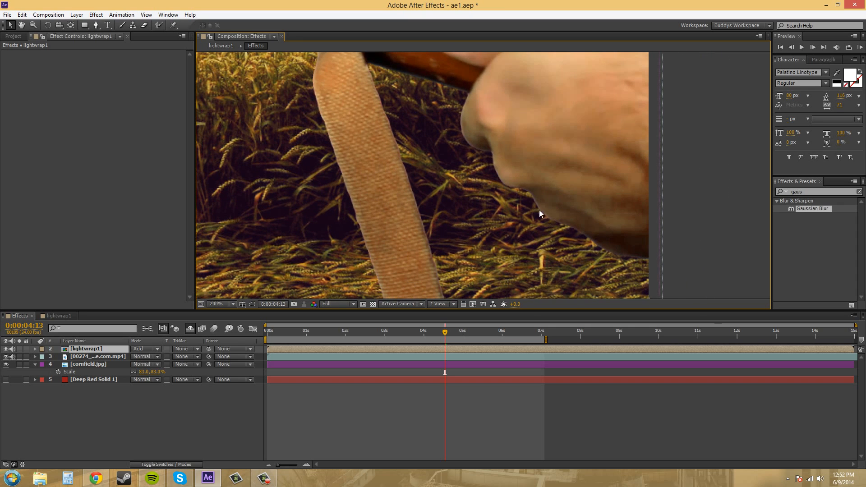
scroll(526, 158, "down", 2)
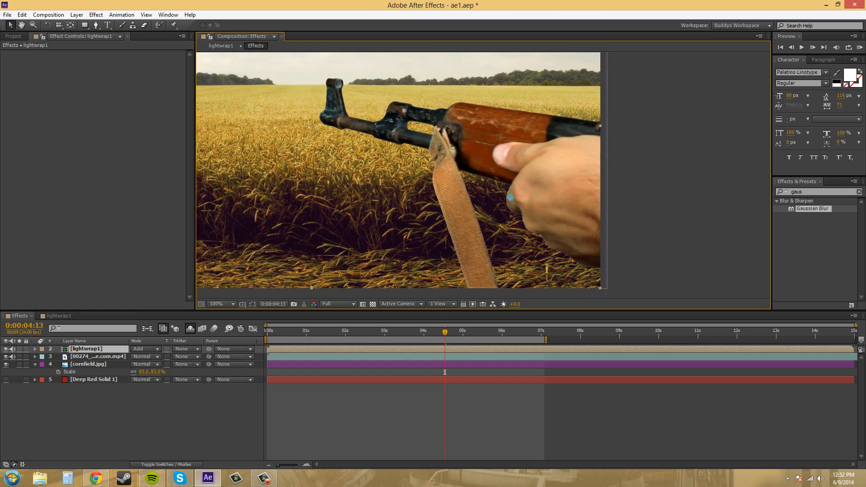
left_click(5, 349)
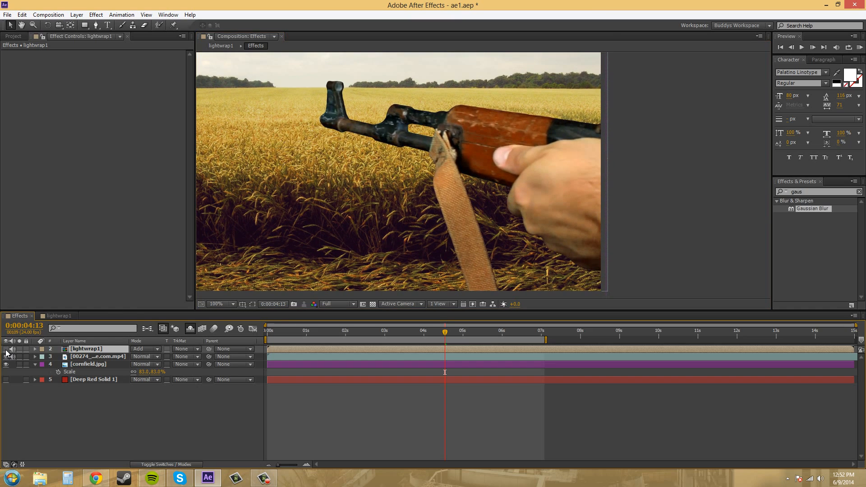
left_click(5, 349)
left_click(6, 349)
left_click(6, 349)
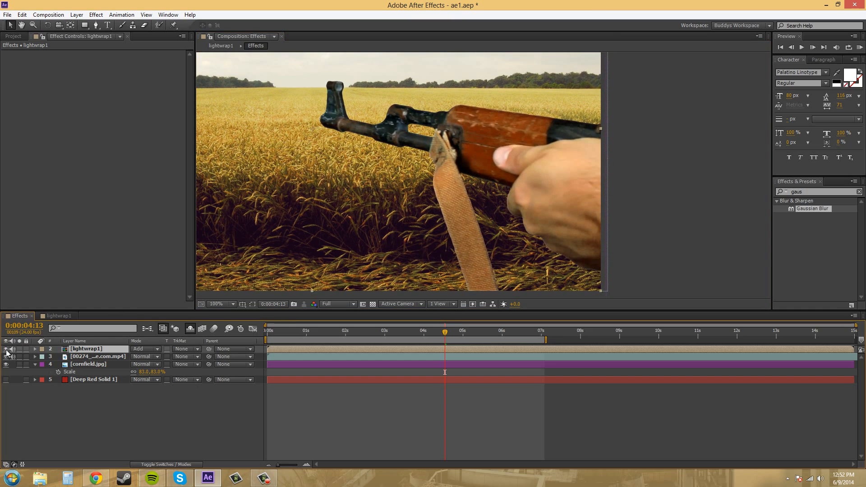
left_click(5, 349)
left_click(6, 350)
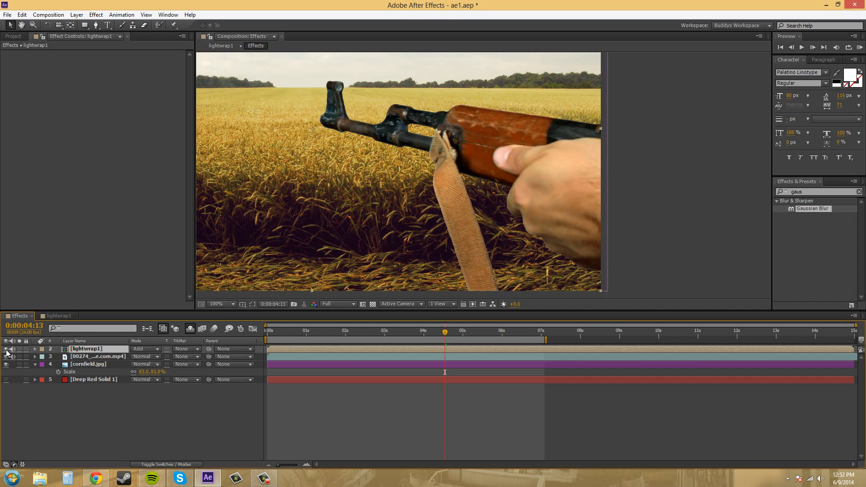
left_click(5, 350)
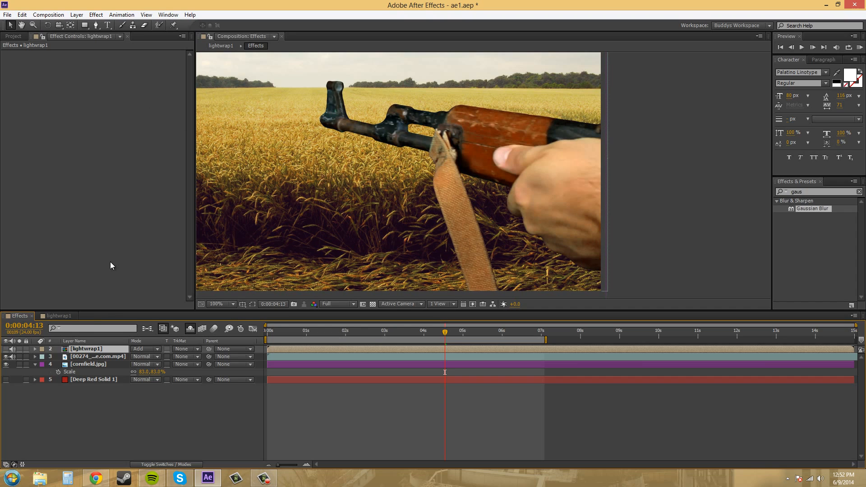
Step: Set the adjustment layer's Master Lightness to 22 in the lightwrap1 composition, and return to the Effects composition
left_click(57, 316)
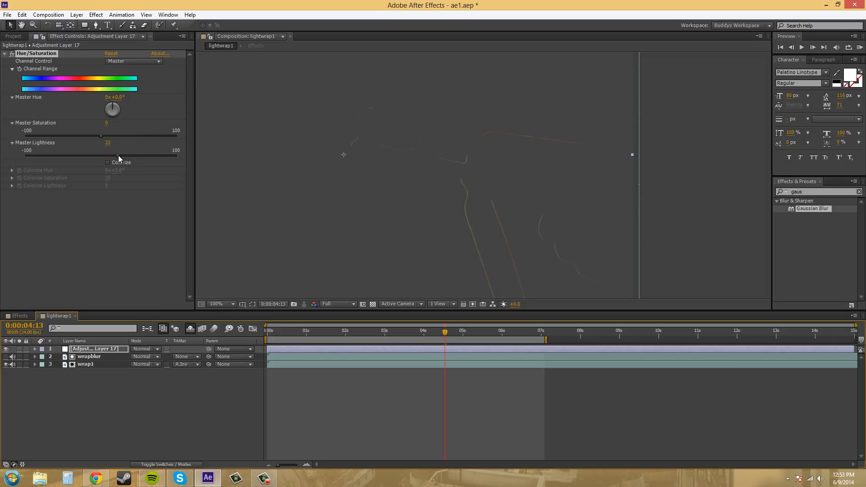
left_click_drag(118, 155, 118, 155)
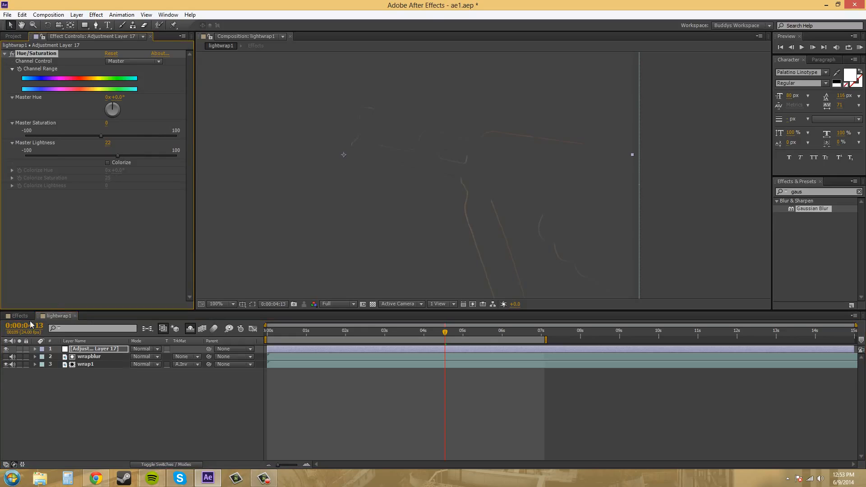
left_click(14, 320)
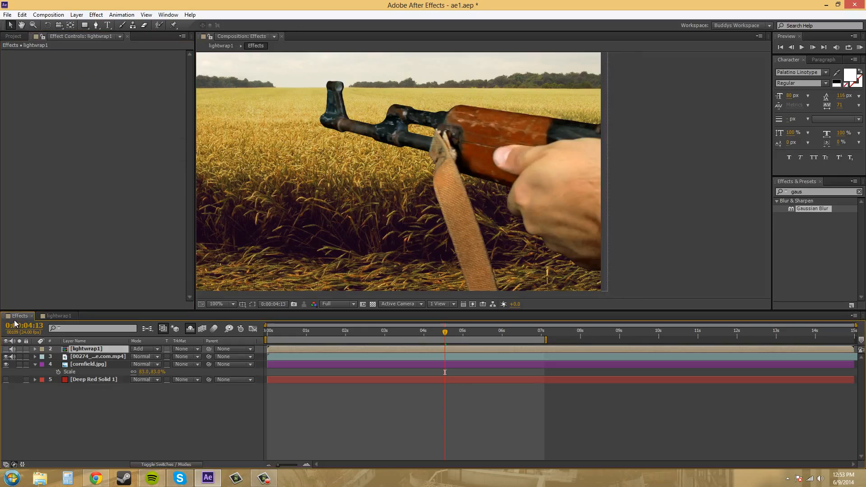
Step: Make the lightwrap1 layer visible again and change its blending mode to Screen
left_click(6, 350)
left_click(6, 350)
left_click(6, 350)
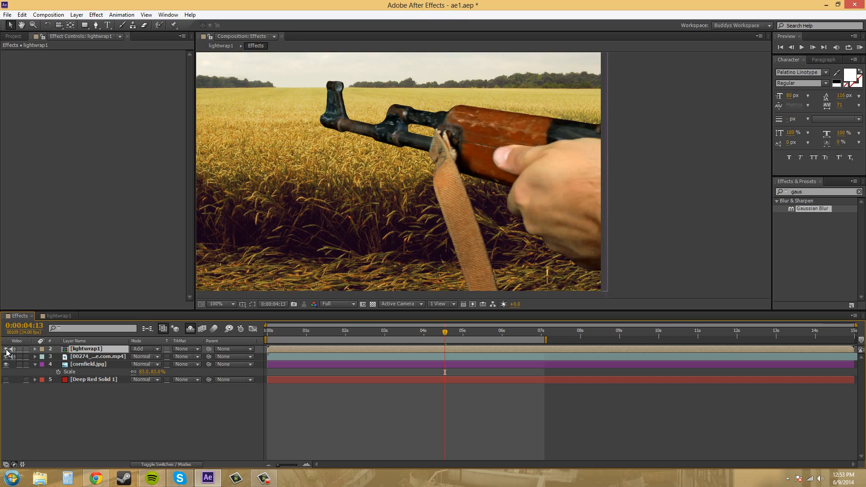
left_click(148, 352)
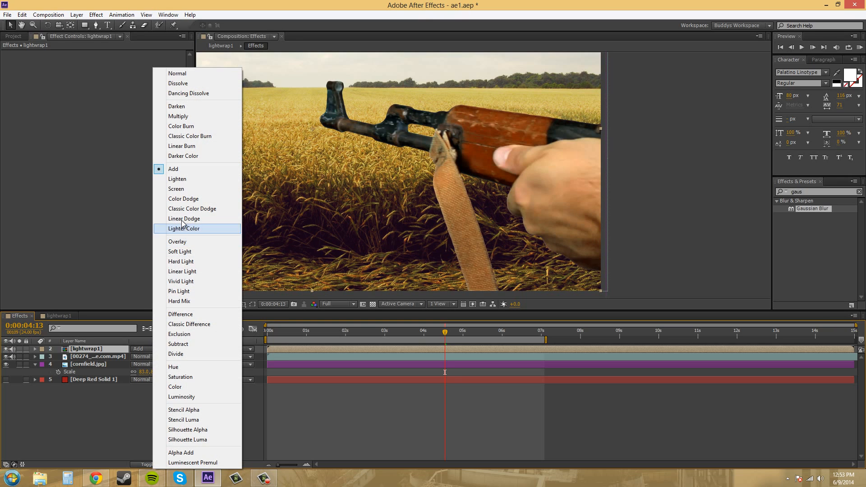
left_click(183, 190)
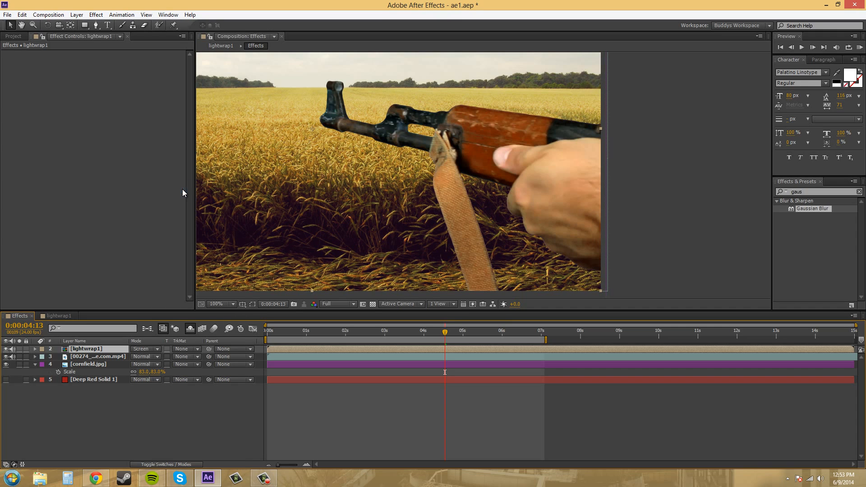
Step: Compare the rifle's edges against the cornfield with the Screen-blended light wrap on and off
left_click(6, 350)
left_click(6, 350)
left_click(6, 350)
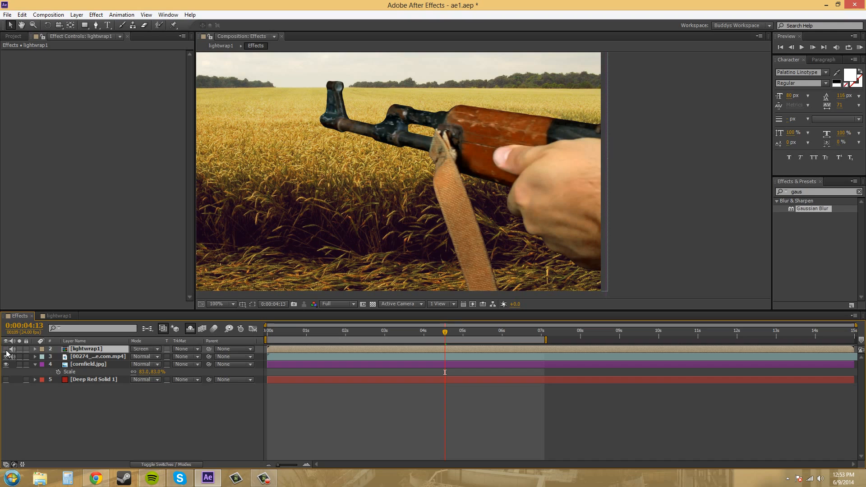
left_click(6, 350)
left_click(5, 350)
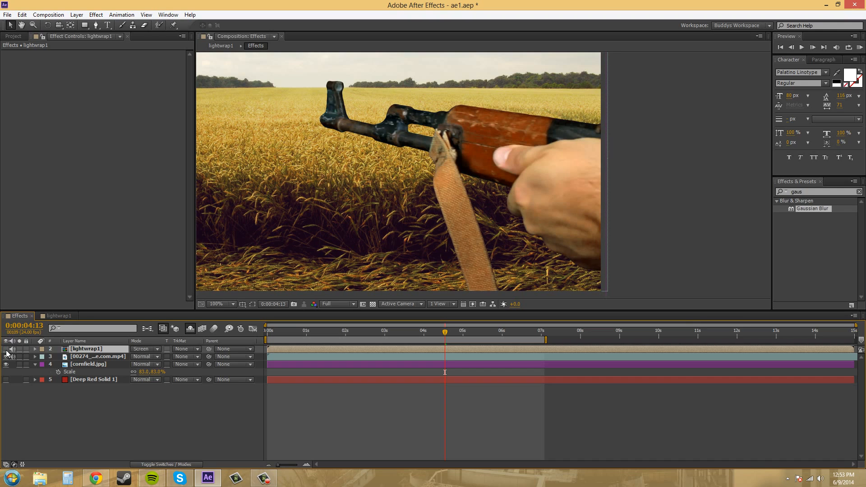
left_click(5, 349)
left_click(6, 349)
left_click(6, 349)
Step: Try a Master Lightness of 30 on the lightwrap1 composition's adjustment layer and compare the wrap shown and hidden in the Effects composition
double_click(83, 349)
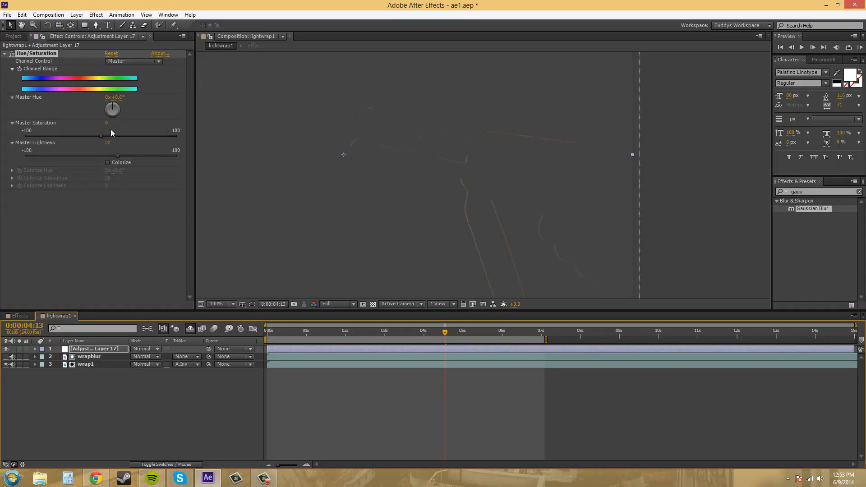
left_click(107, 142)
type("30")
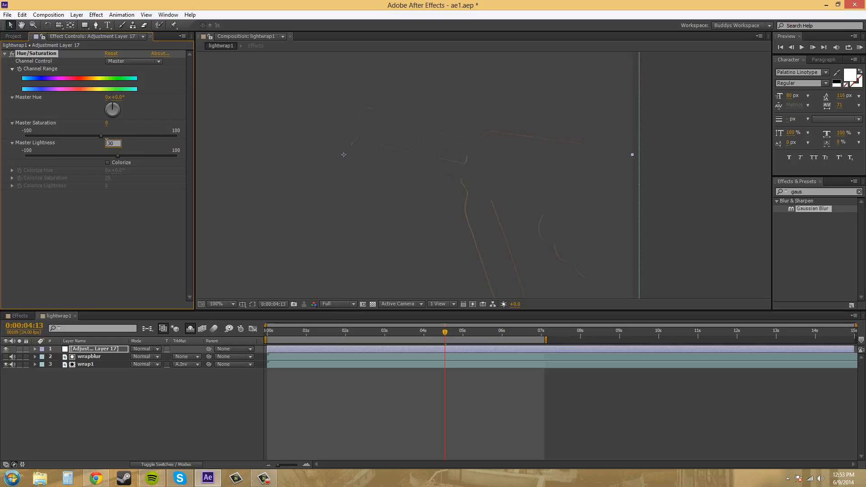
left_click(117, 222)
left_click(19, 316)
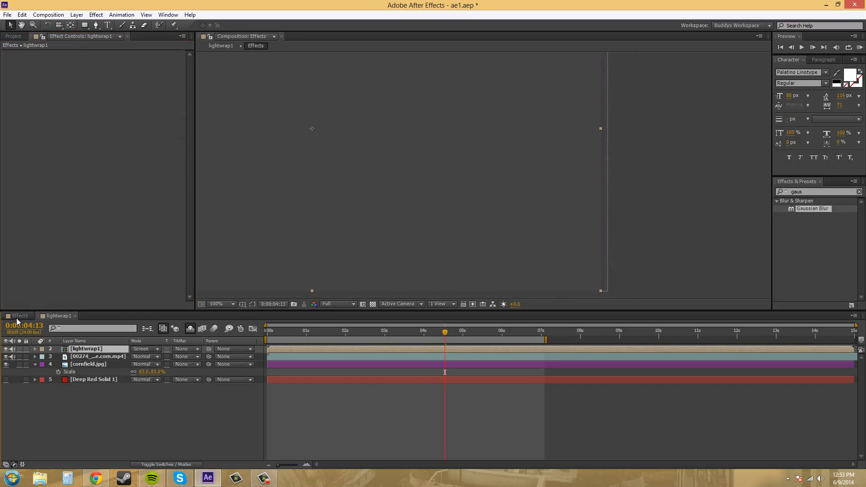
left_click(7, 350)
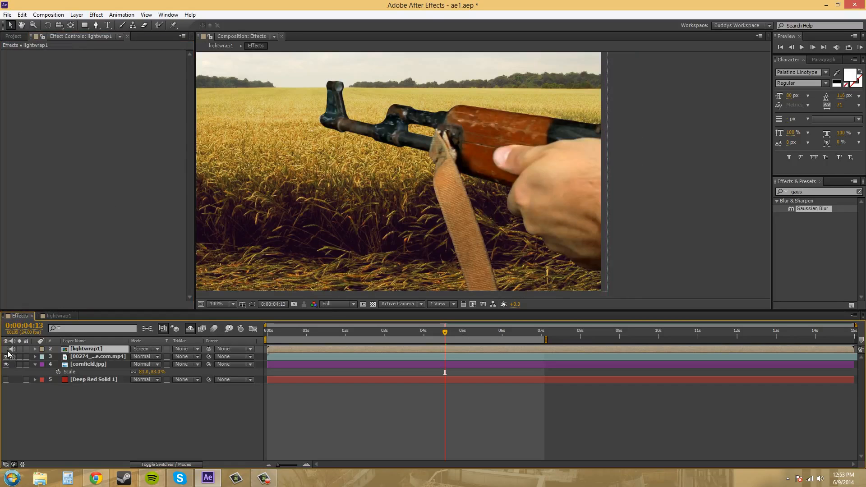
left_click(7, 350)
left_click(7, 350)
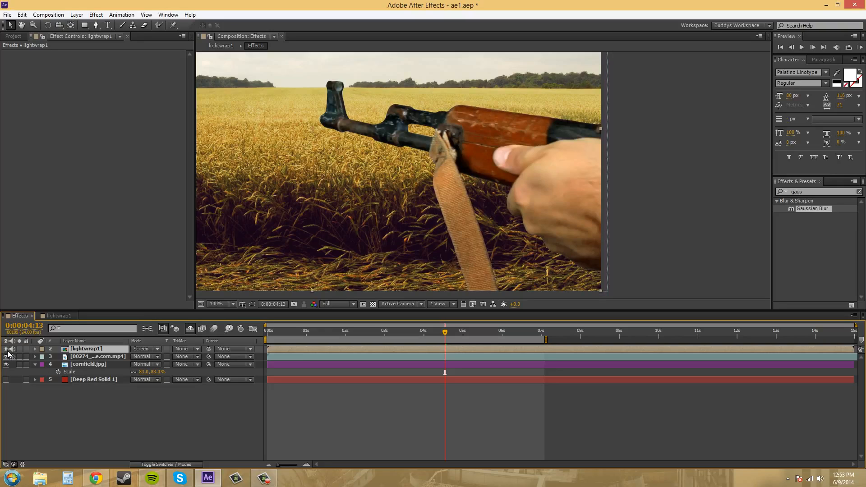
left_click(7, 350)
left_click(7, 350)
Step: Set the adjustment layer's Master Lightness to 22 in the lightwrap1 composition and go back to the Effects composition
left_click(58, 316)
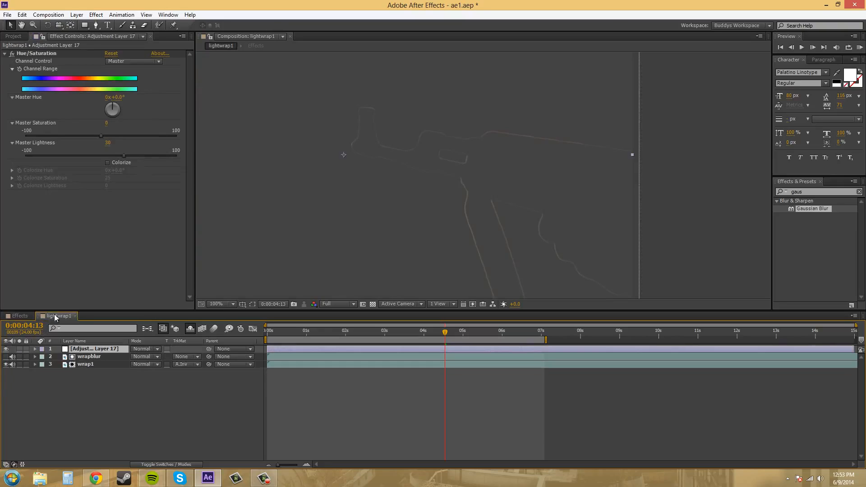
left_click(108, 142)
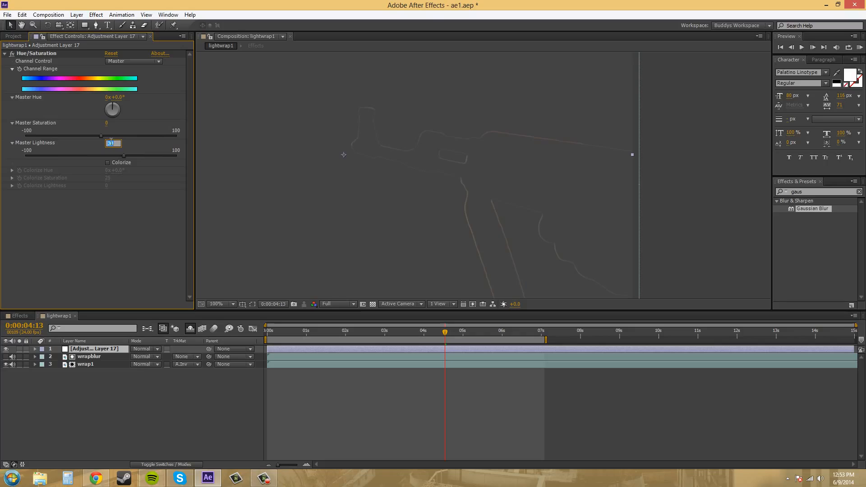
type("20")
left_click(130, 245)
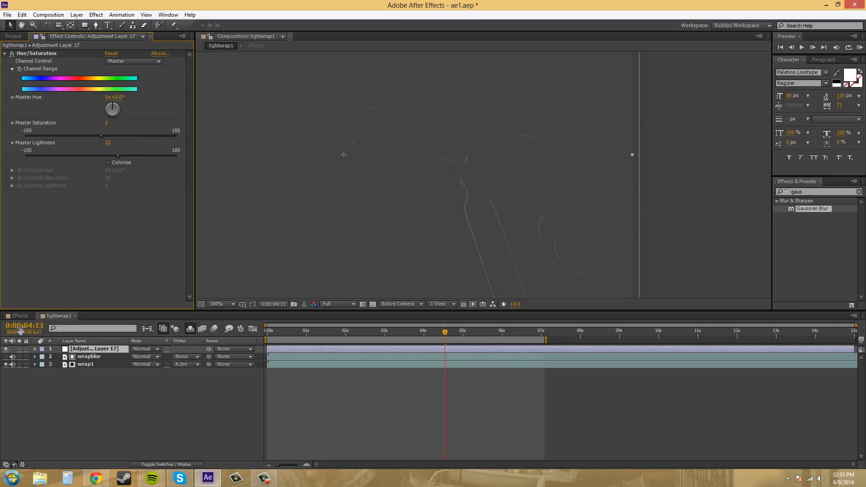
left_click(20, 316)
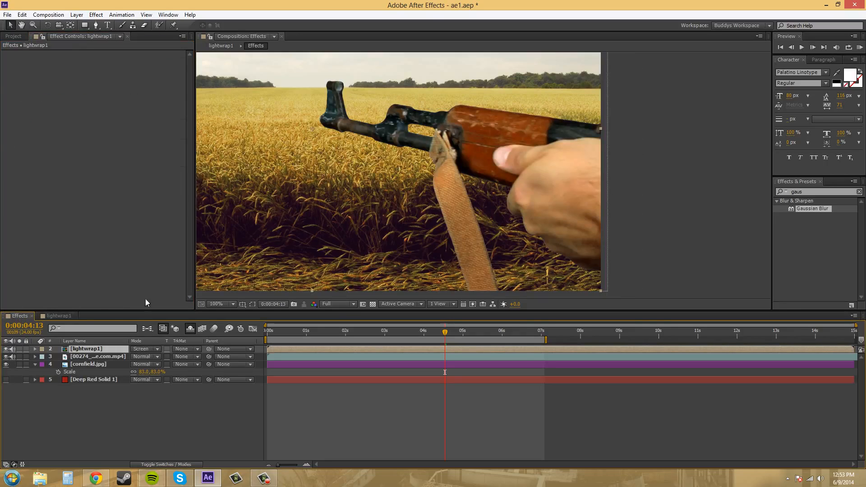
Step: Examine how the rifle, strap and hand blend into the cornfield at 50% and 100%, with the lightwrap1 layer shown and hidden
left_click(8, 349)
left_click(8, 349)
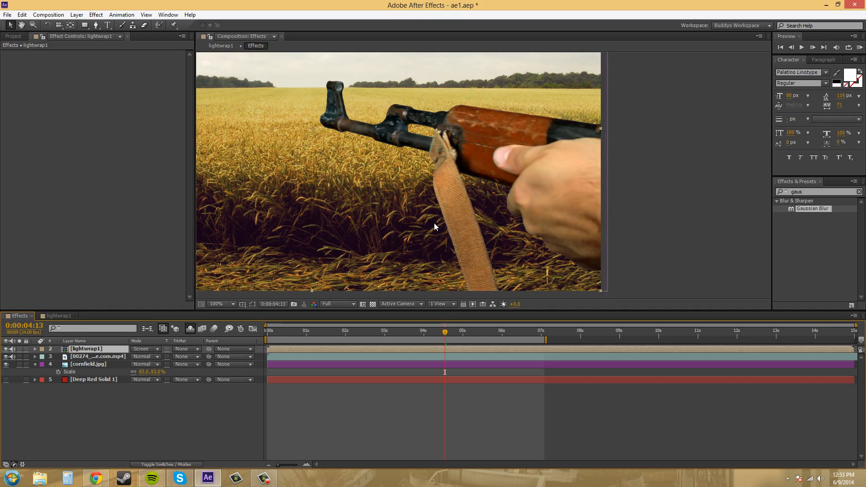
left_click_drag(400, 226, 428, 213)
scroll(427, 213, "down", 2)
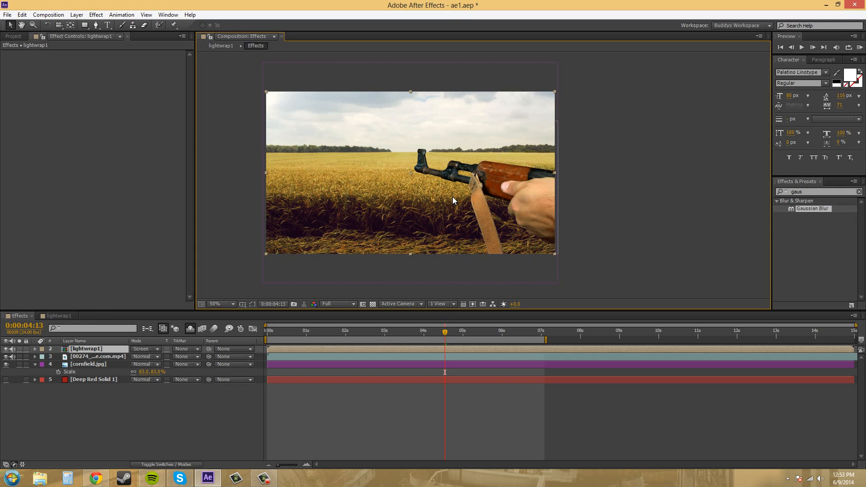
left_click_drag(403, 226, 424, 228)
scroll(424, 229, "up", 2)
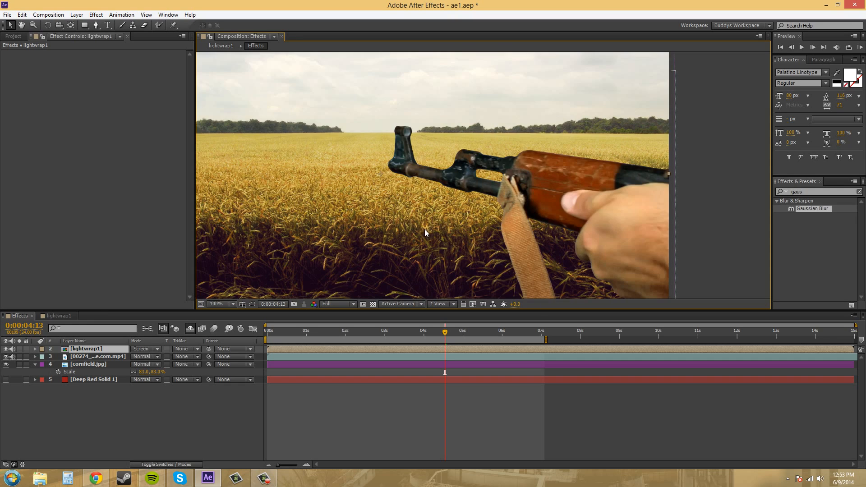
left_click_drag(523, 207, 523, 208)
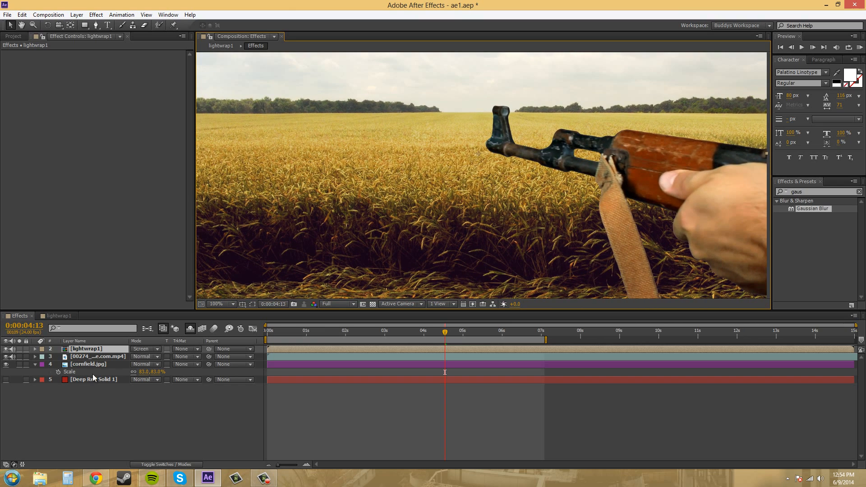
left_click(6, 350)
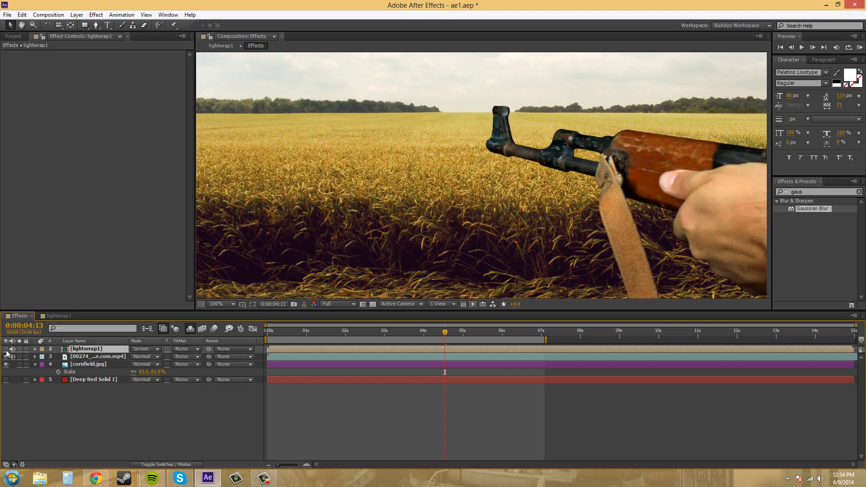
left_click(6, 350)
left_click(7, 350)
left_click(6, 350)
Step: Lower the adjustment layer's Master Saturation to -46 in the lightwrap1 composition and return to the Effects composition
left_click(56, 315)
left_click_drag(101, 134, 100, 134)
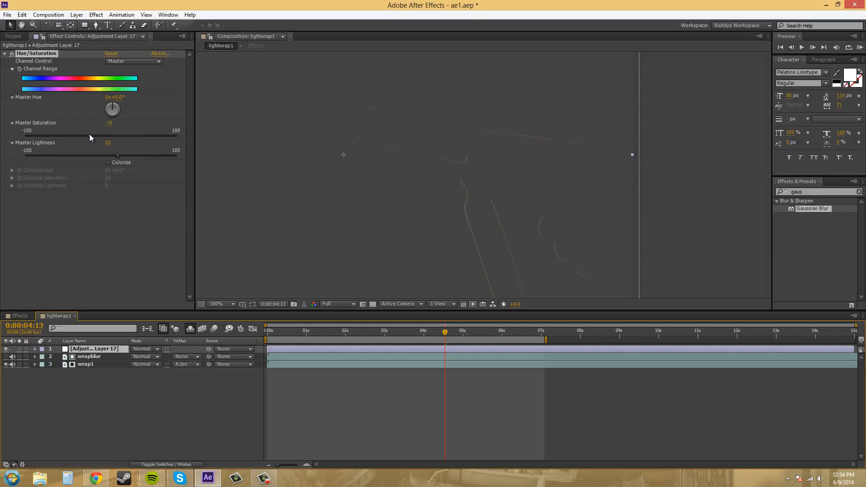
left_click_drag(82, 134, 50, 138)
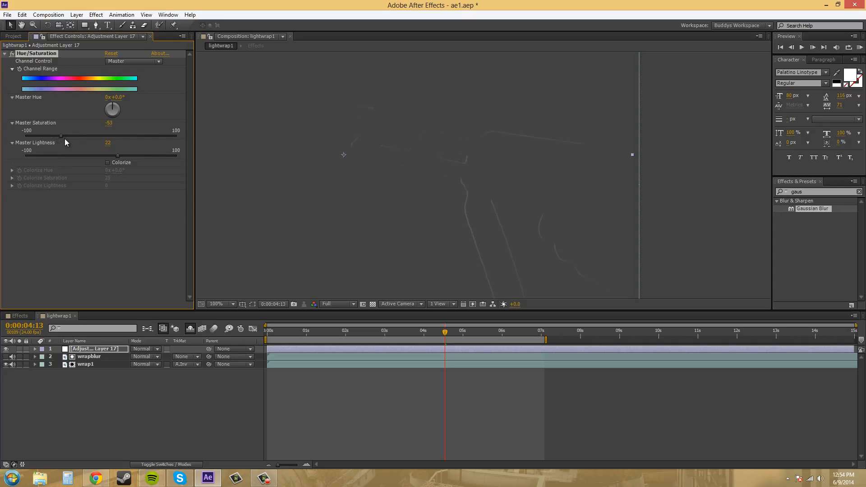
left_click(21, 315)
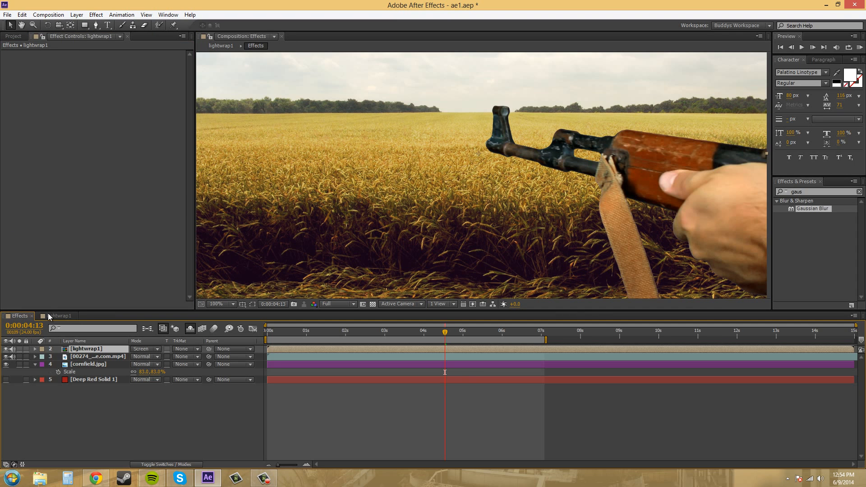
Step: Compare the edges of the rifle, strap and hand with the desaturated light wrap on and off
left_click(6, 348)
left_click(6, 349)
left_click(6, 349)
left_click(6, 348)
left_click(6, 349)
left_click(6, 349)
left_click(6, 348)
left_click(7, 349)
left_click(7, 348)
left_click(7, 348)
left_click_drag(690, 220, 583, 184)
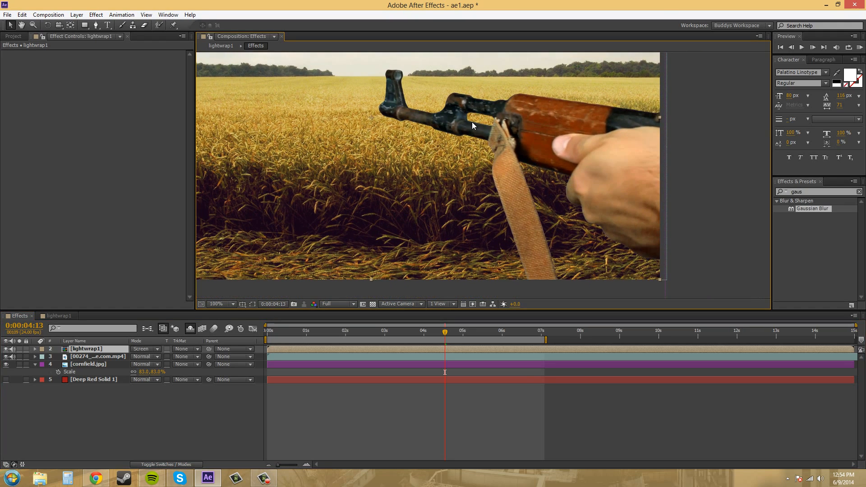